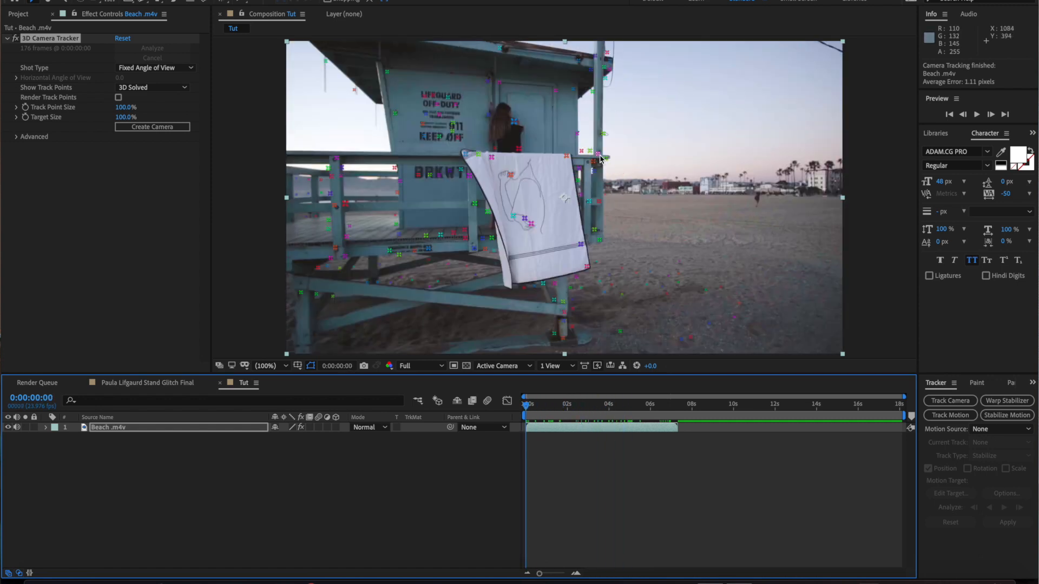
Create a null and camera from the track point beside the tower's railing, plus a second null from a track point on the sand
{"action": "left_click", "coordinate": [599, 156]}
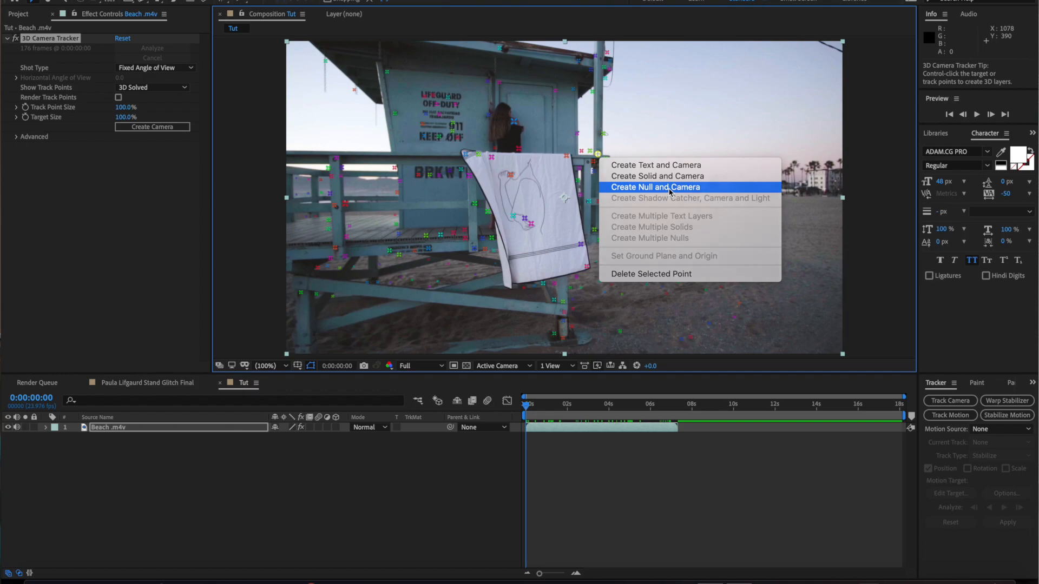
{"action": "left_click", "coordinate": [670, 191]}
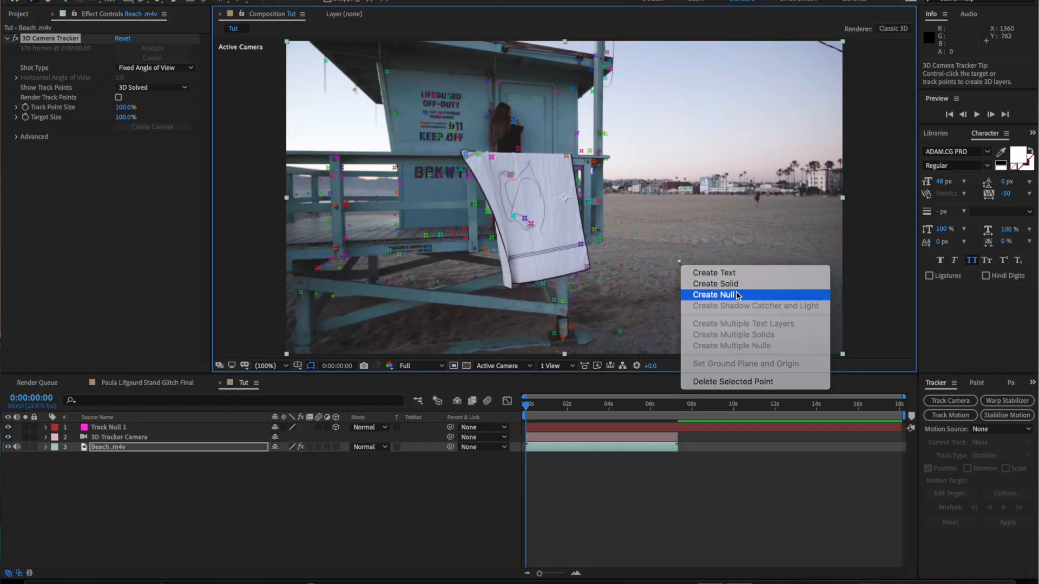
{"action": "left_click", "coordinate": [737, 295]}
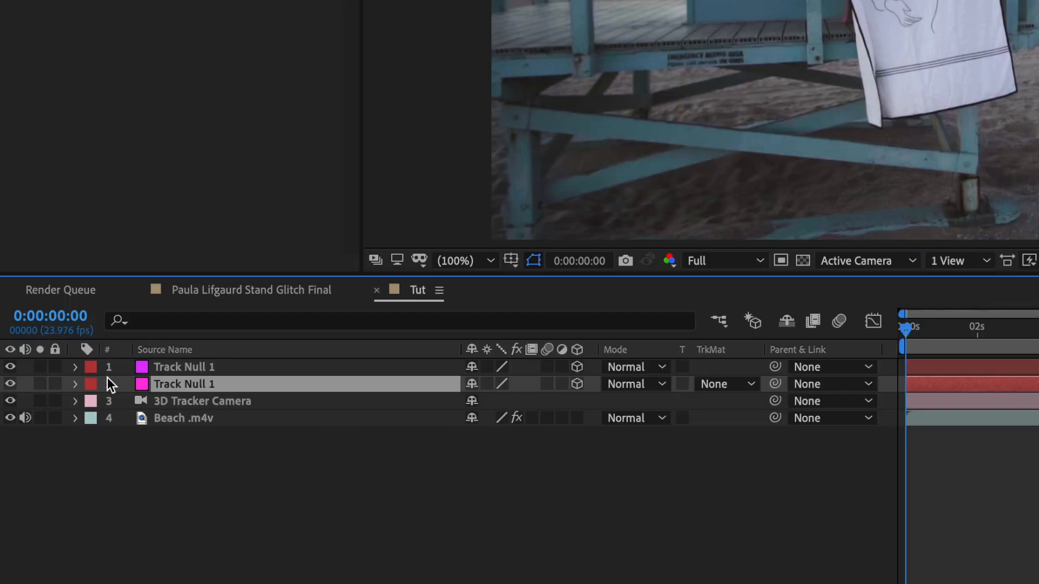
Reveal the Position values of the two track nulls to examine their depth in the scene
{"action": "left_click", "coordinate": [75, 385]}
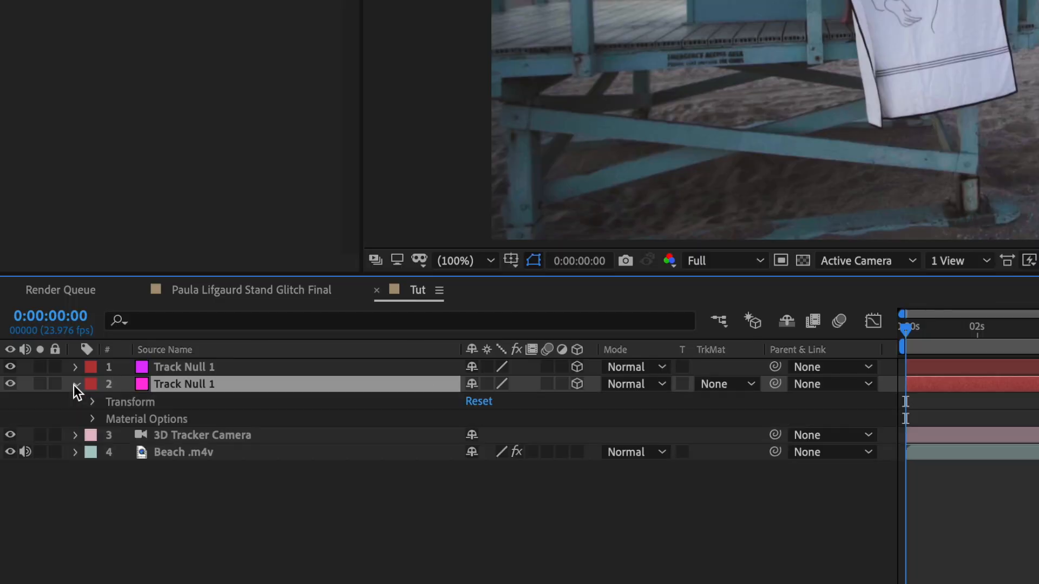
{"action": "key", "text": "p"}
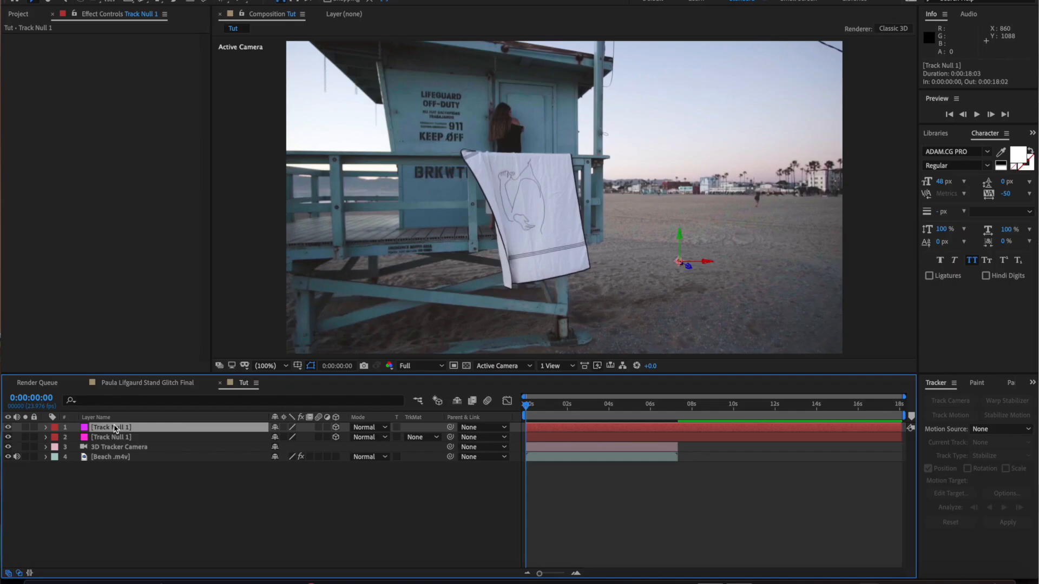
{"action": "key", "text": "p"}
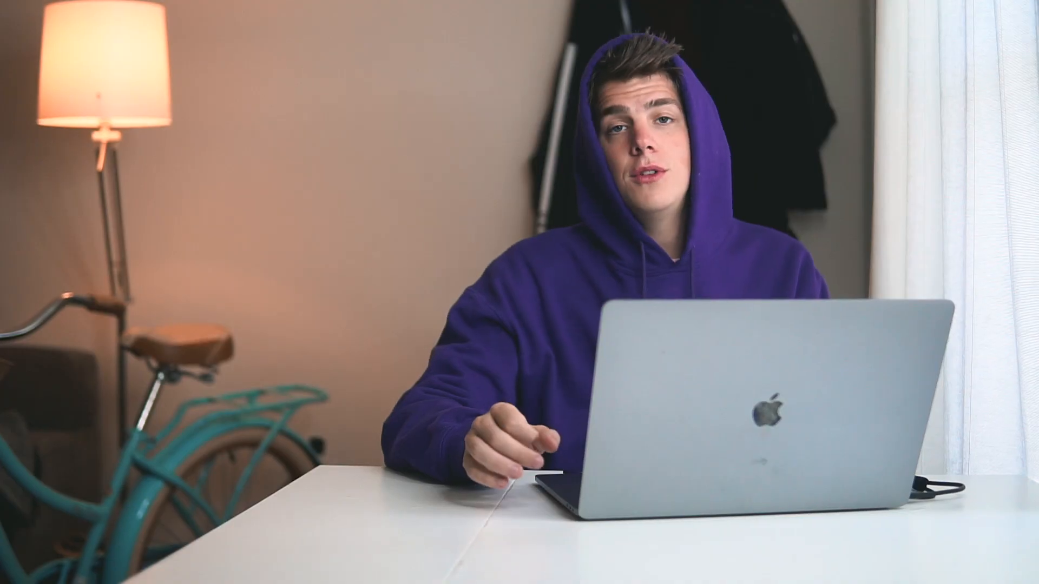
Rename the duplicate of the Beach .m4v layer as Glitch
{"action": "key", "text": "Return"}
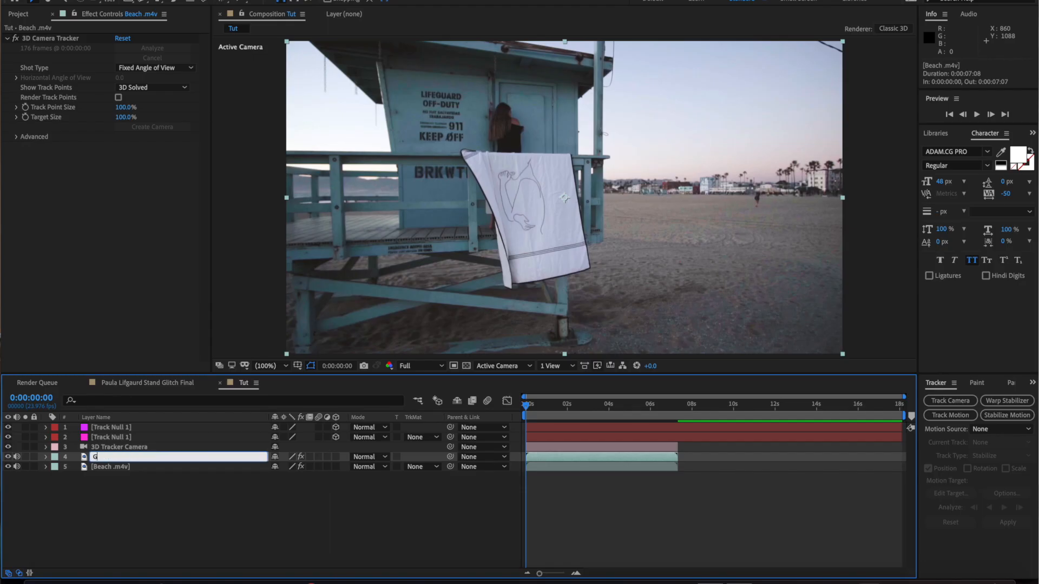
{"action": "key", "text": "Return"}
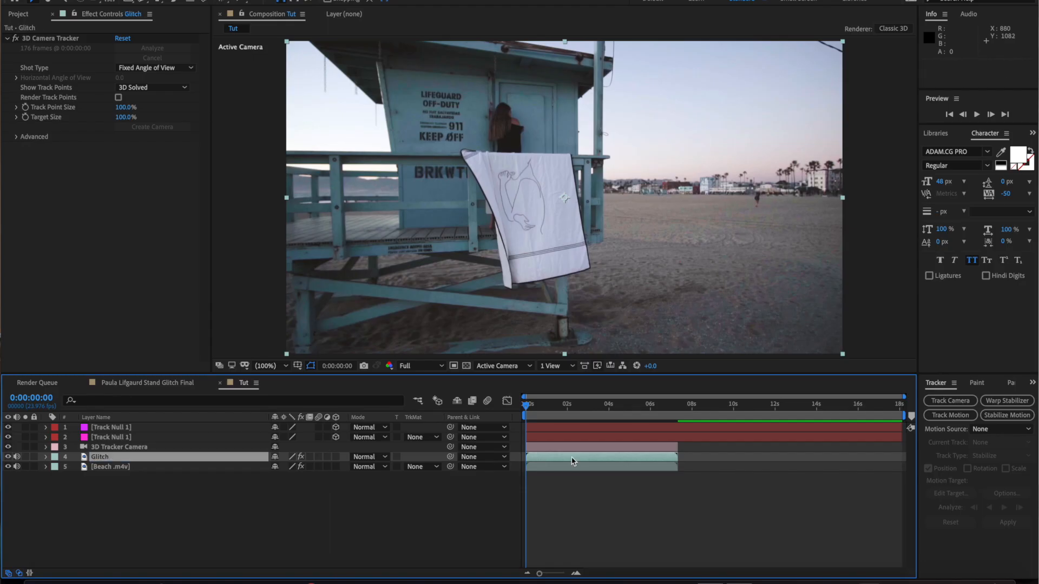
Freeze the Glitch layer on its first frame and delete its 3D Camera Tracker effect
{"action": "right_click", "coordinate": [574, 461]}
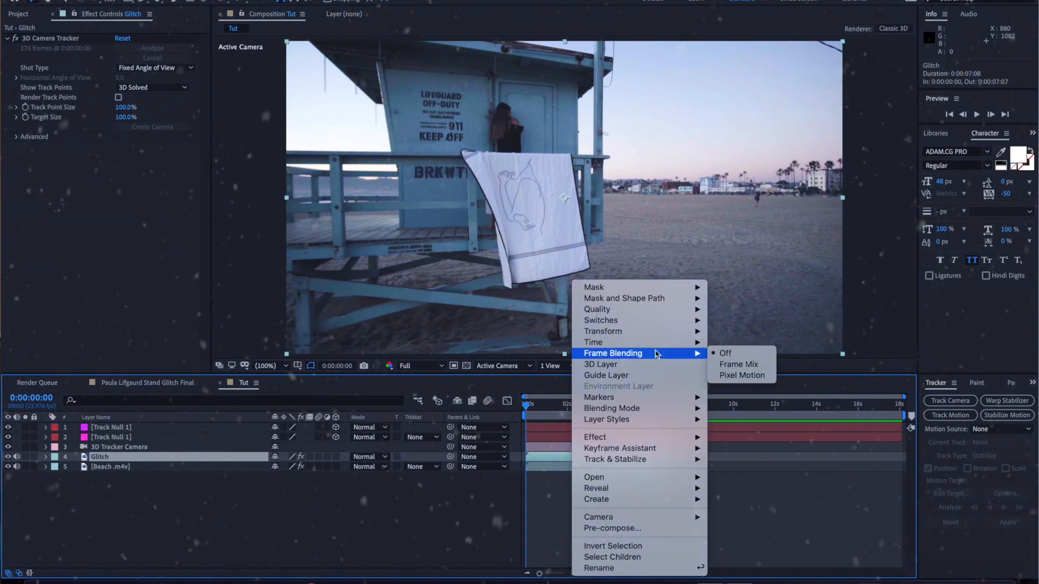
{"action": "mouse_move", "coordinate": [669, 344]}
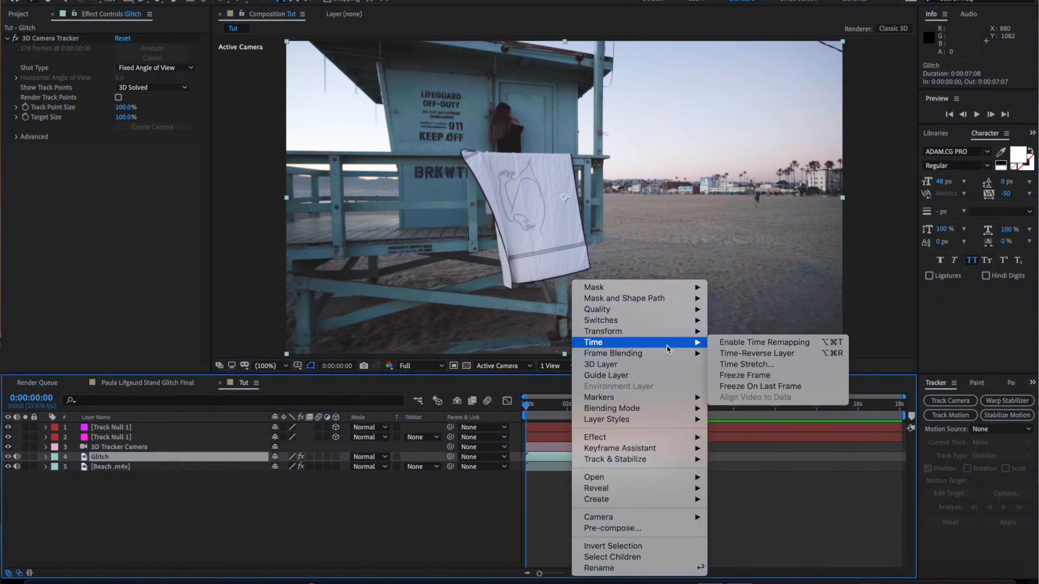
{"action": "left_click", "coordinate": [792, 376]}
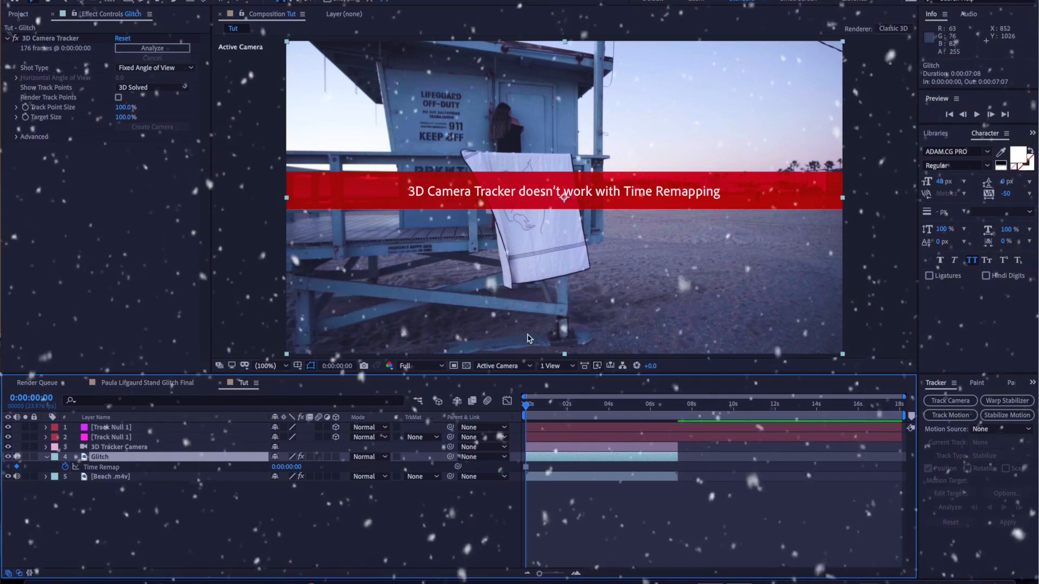
{"action": "left_click", "coordinate": [62, 39]}
{"action": "key", "text": "Delete"}
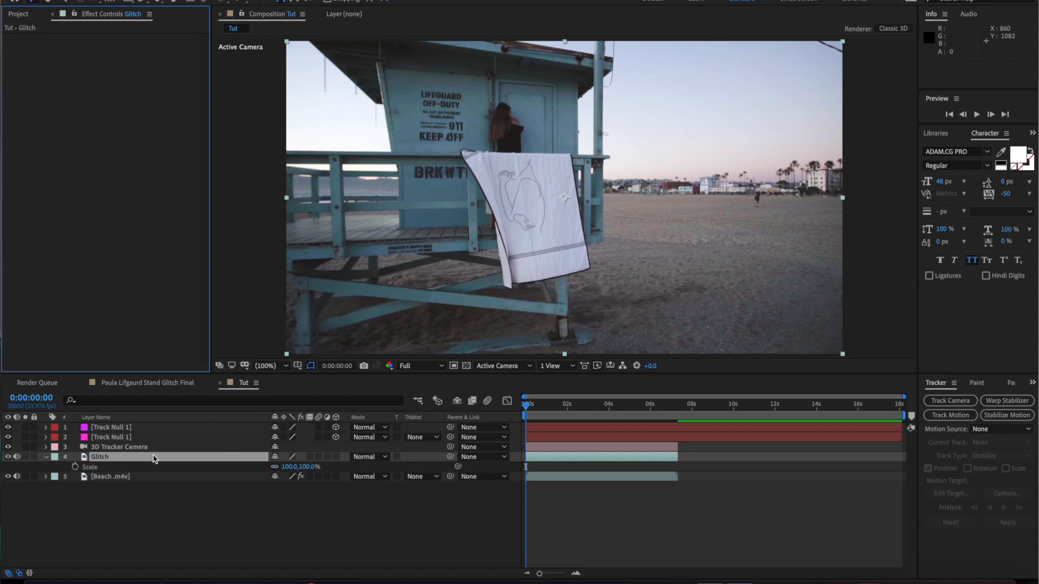
Copy zoom=thisComp.layer("3D Tracker Camera").cameraOption.zoom;transform.scale*(1+transform.position[2]/zoom) from Notes into the Glitch layer's Scale expression and make the layer 3D
{"action": "key", "text": "shift+p"}
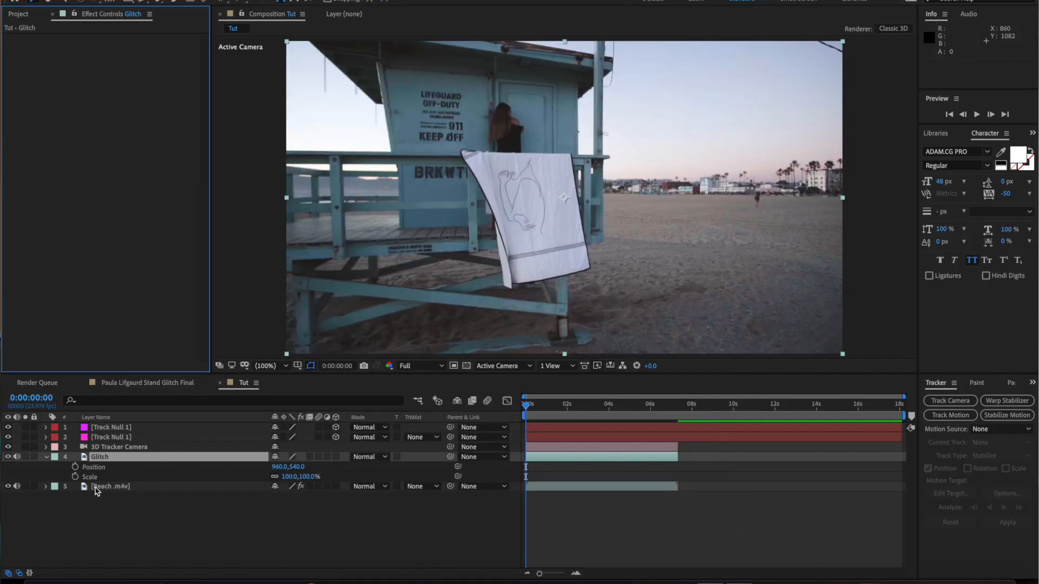
{"action": "left_click", "coordinate": [216, 583]}
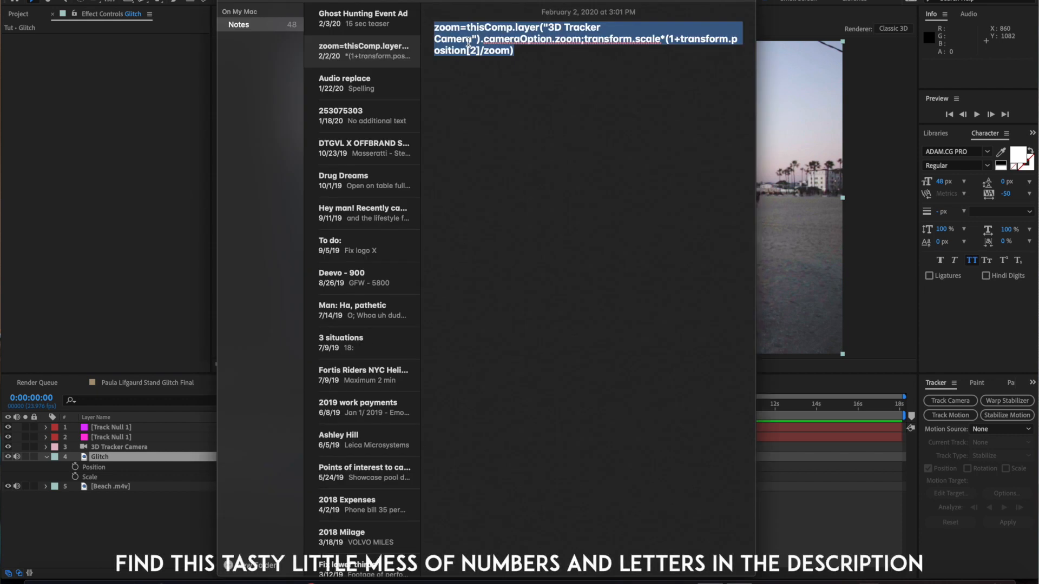
{"action": "right_click", "coordinate": [468, 43]}
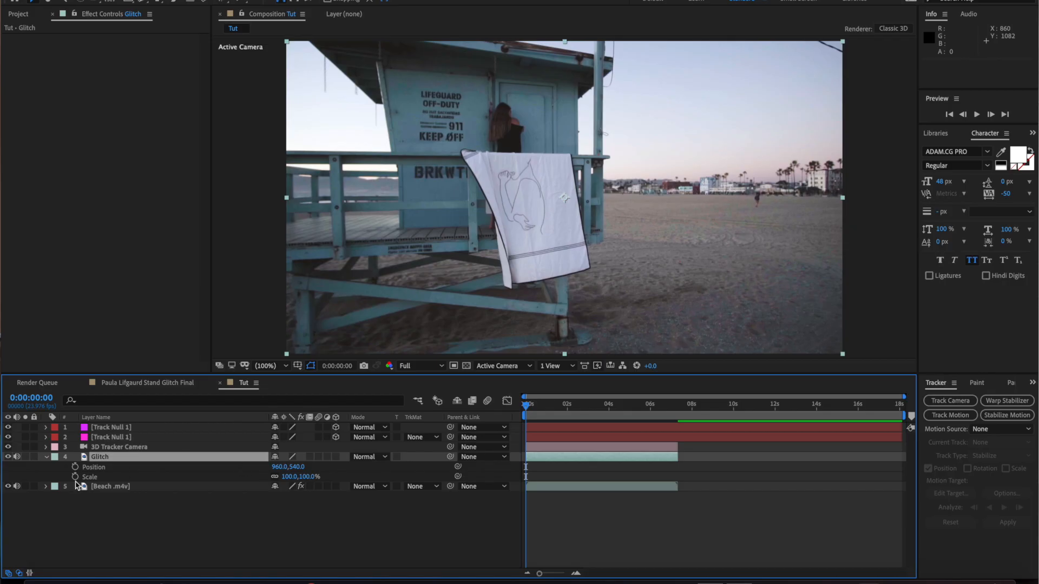
{"action": "left_click", "coordinate": [75, 477], "text": "alt"}
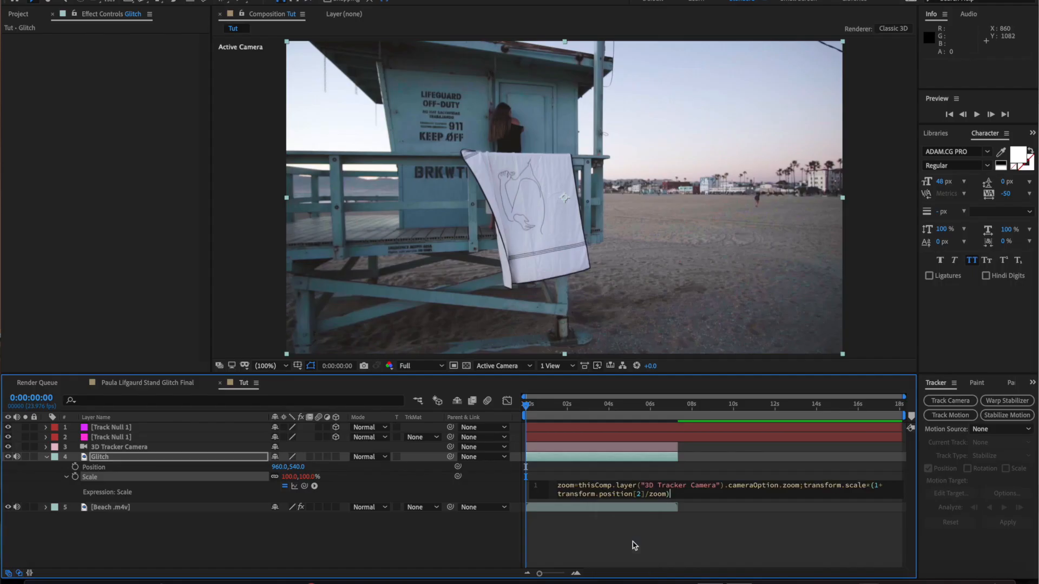
{"action": "left_click", "coordinate": [655, 540]}
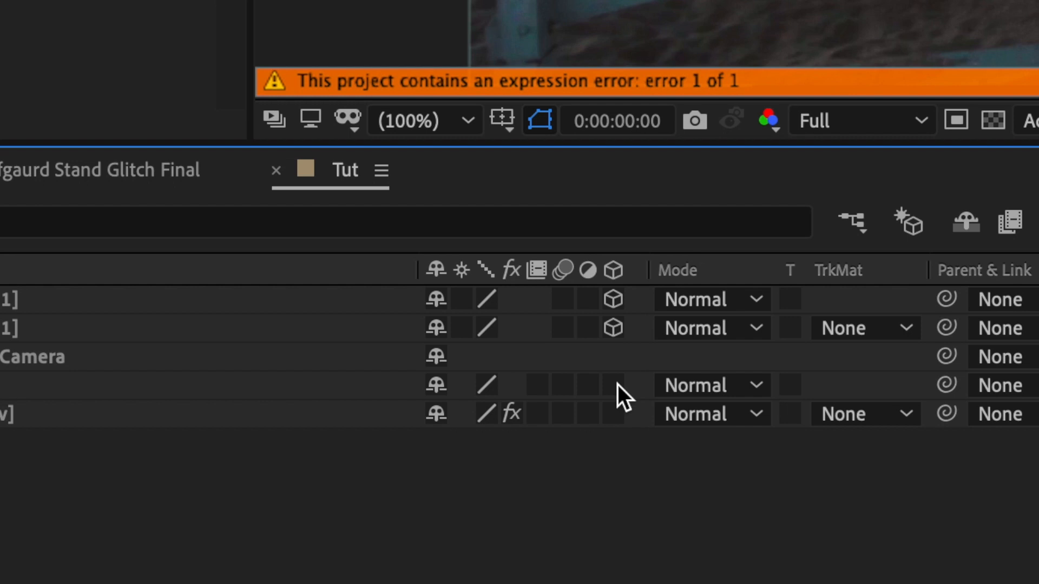
{"action": "left_click", "coordinate": [616, 384]}
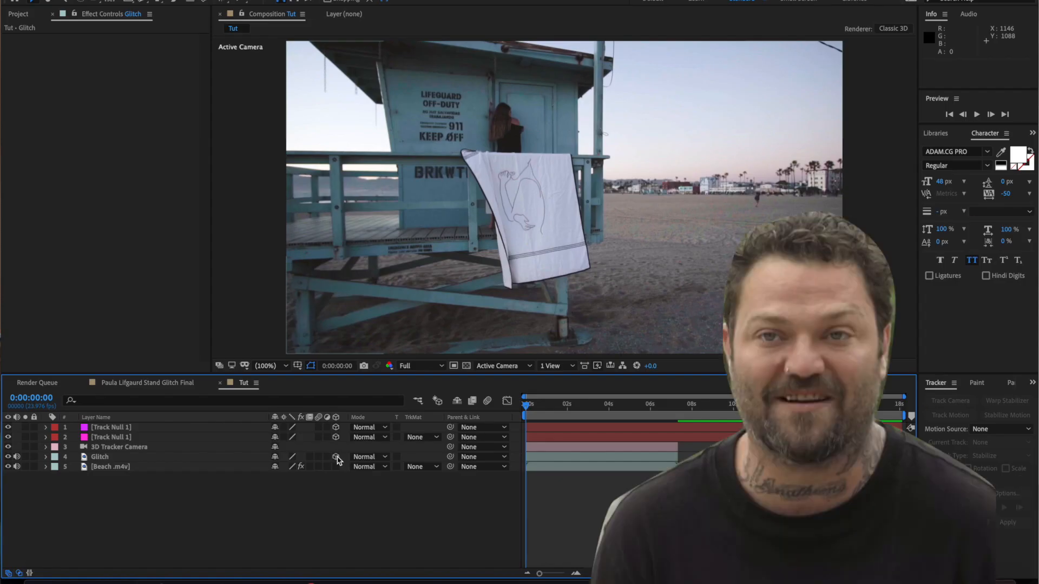
{"action": "key", "text": "space"}
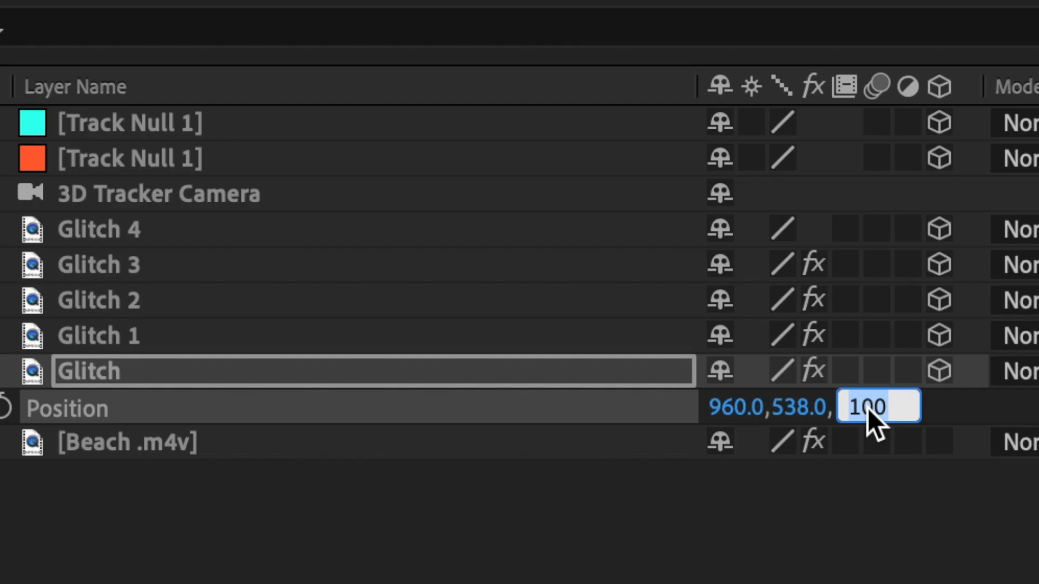
Set the Glitch layer's Z position to 600 in the Paula Lifgaurd Stand Glitch Final composition
{"action": "type", "text": "600"}
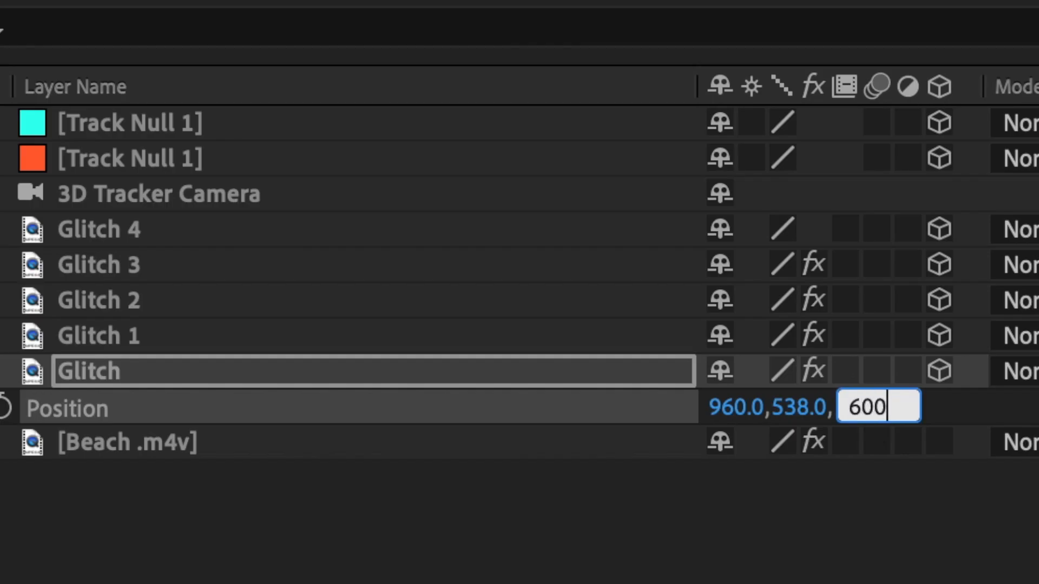
{"action": "key", "text": "Return"}
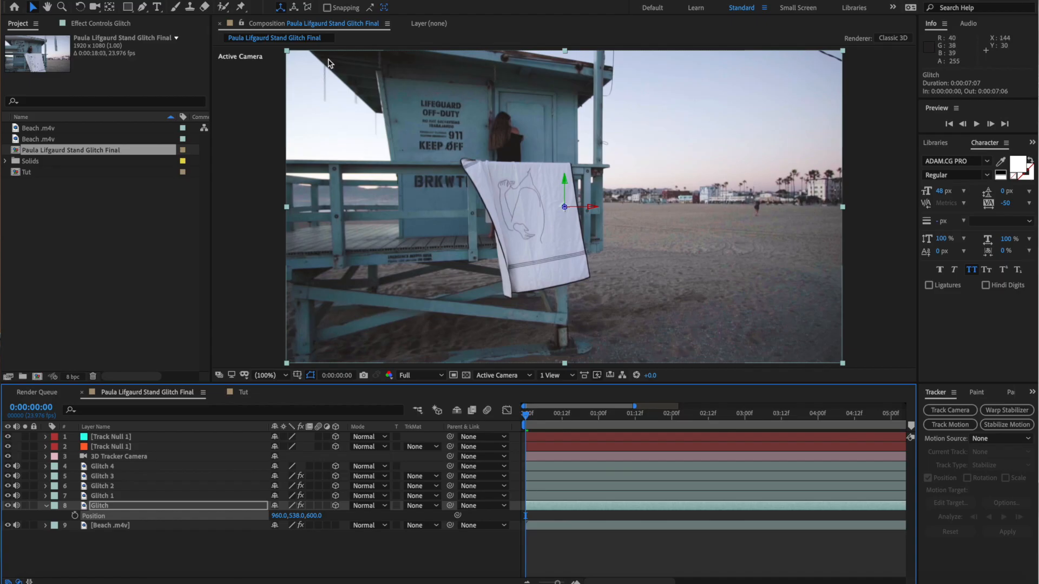
Draw two rectangular masks on the Glitch layer: a strip about 605 by 56 px along the railing and another strip across the sand
{"action": "left_click", "coordinate": [127, 8]}
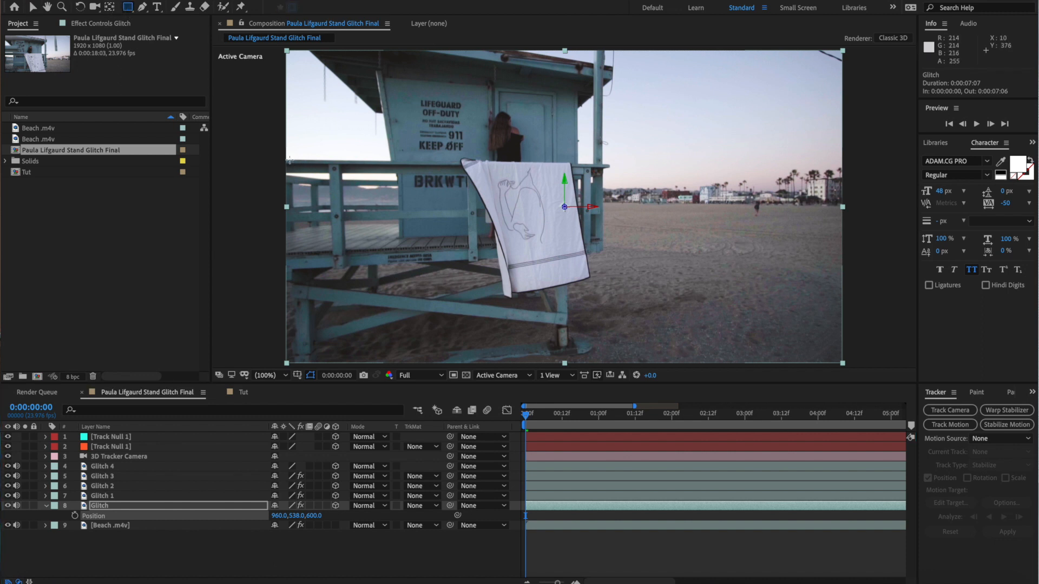
{"action": "left_click_drag", "start_coordinate": [287, 159], "coordinate": [286, 159]}
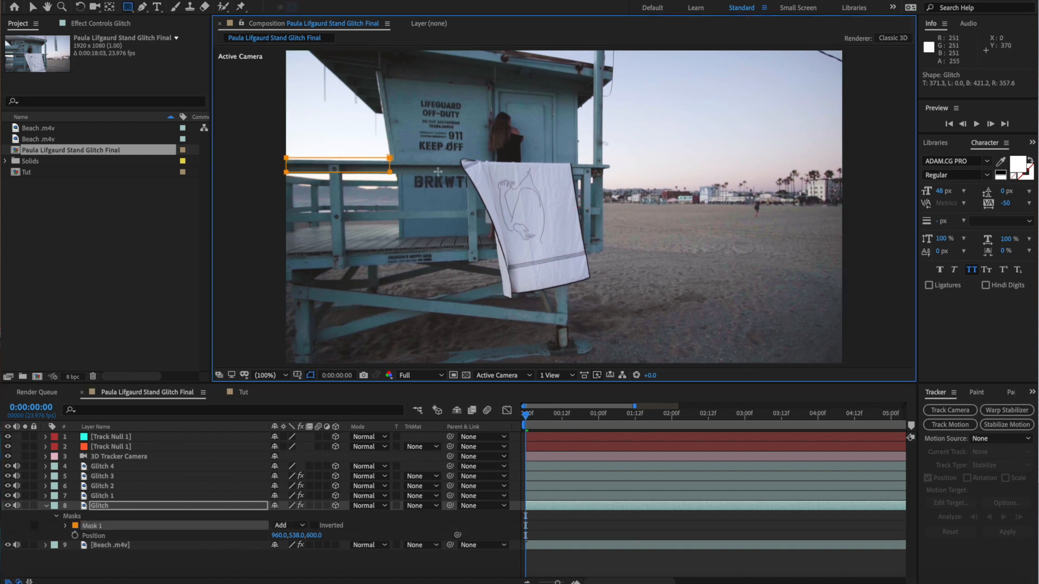
{"action": "left_click_drag", "start_coordinate": [461, 173], "coordinate": [461, 174]}
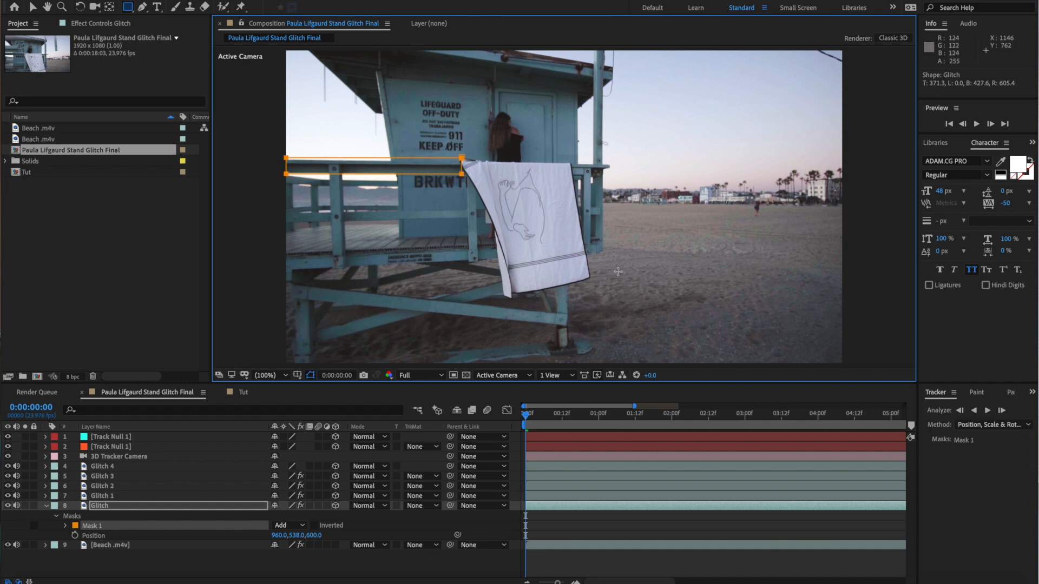
{"action": "left_click_drag", "start_coordinate": [618, 272], "coordinate": [769, 272]}
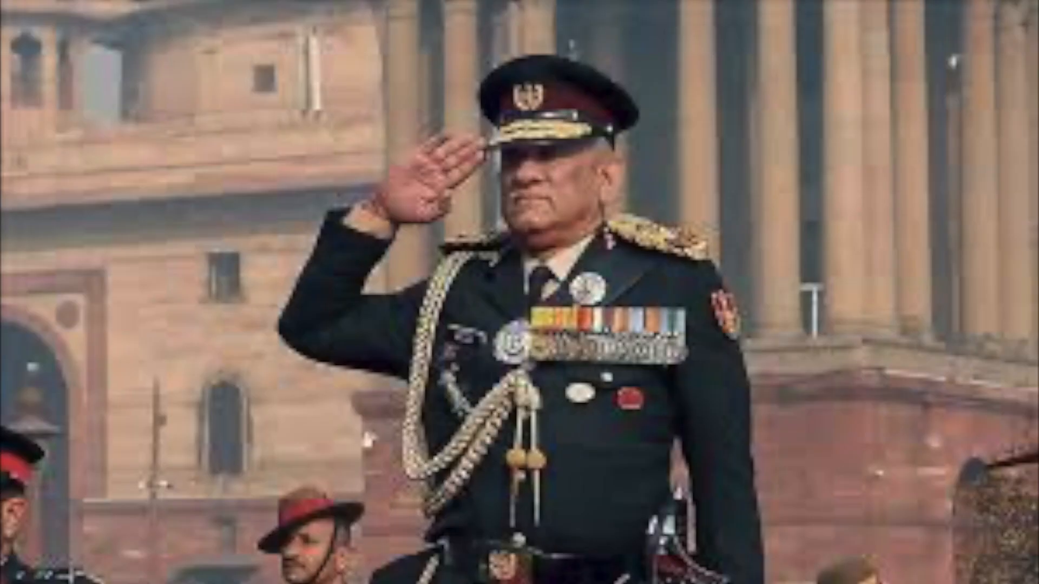
Duplicate the sand strip mask twice, stack the copies below it, and preview the Glitch layer without Glitch 1 to 4
{"action": "key", "text": "ctrl+d"}
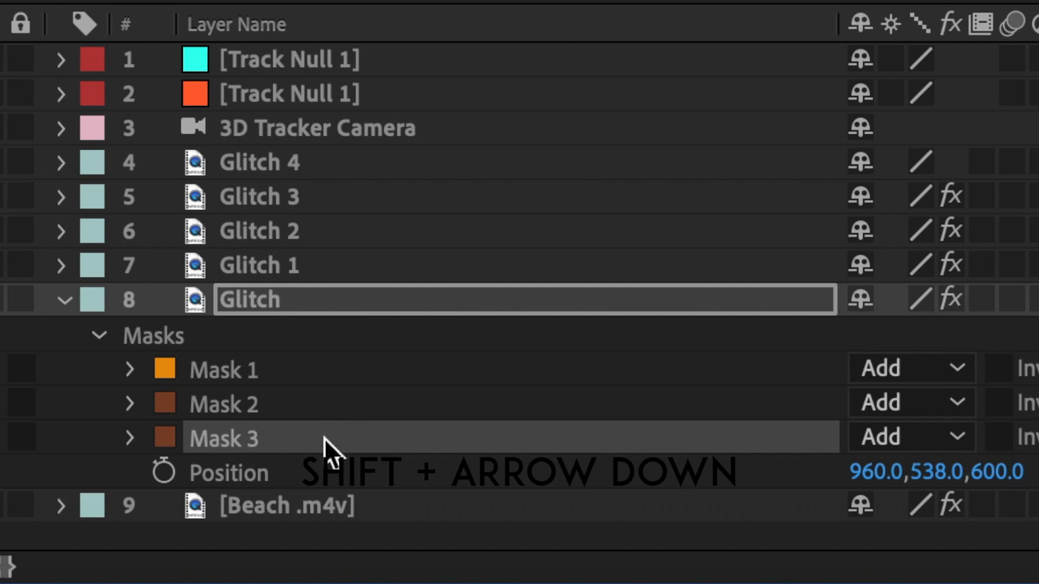
{"action": "key", "text": "ctrl+d"}
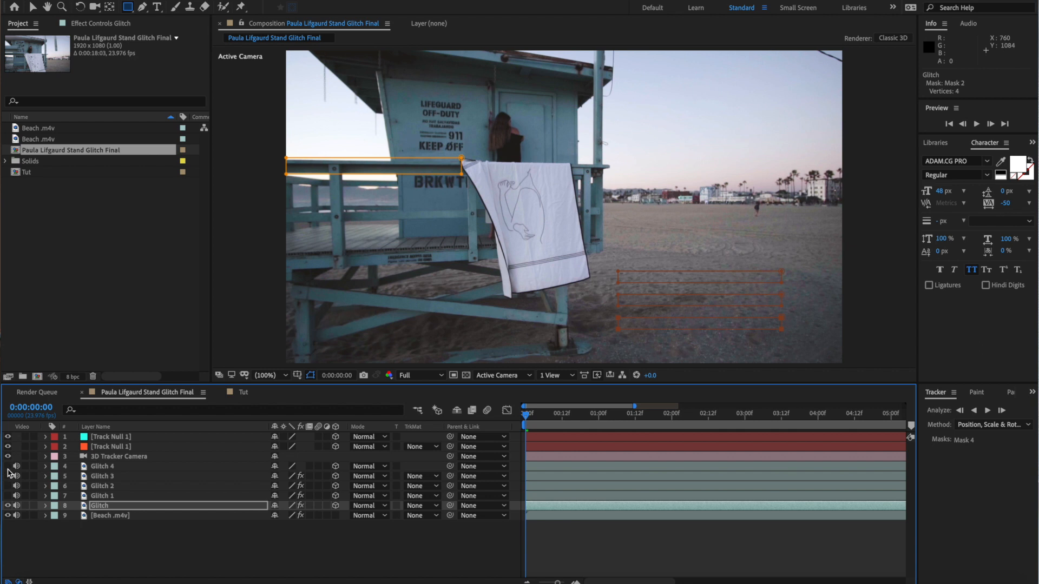
{"action": "key", "text": "space"}
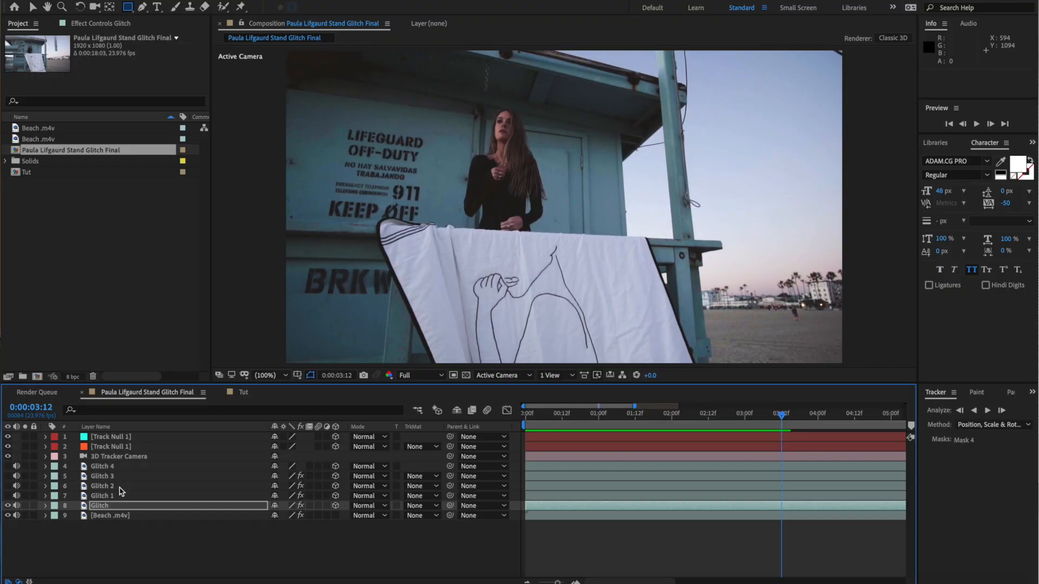
Turn on the Glitch 1 layer, return to the start of the timeline, and set its Z position to 1100
{"action": "left_click", "coordinate": [101, 496]}
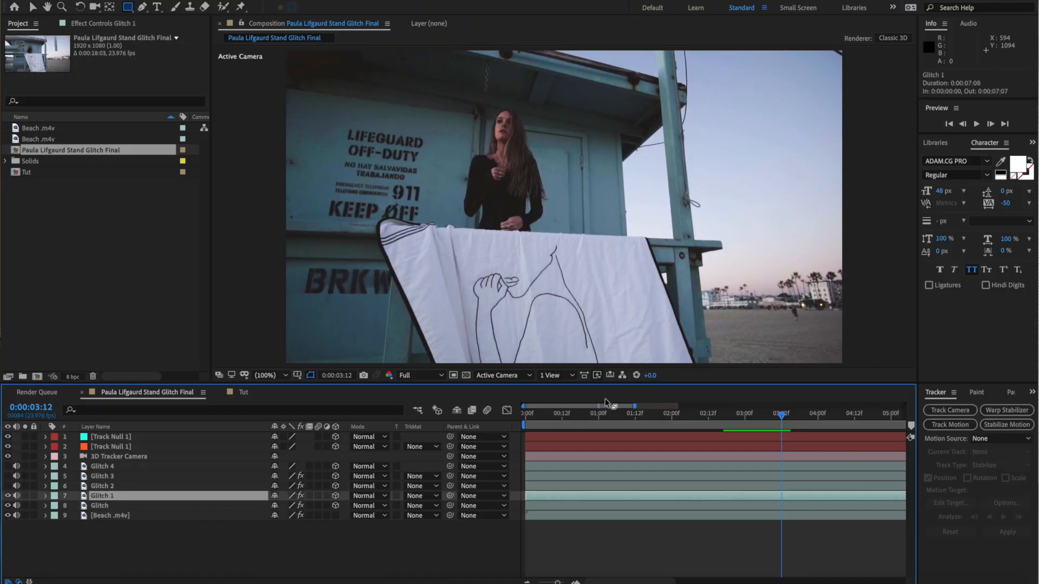
{"action": "left_click_drag", "start_coordinate": [548, 416], "coordinate": [495, 420]}
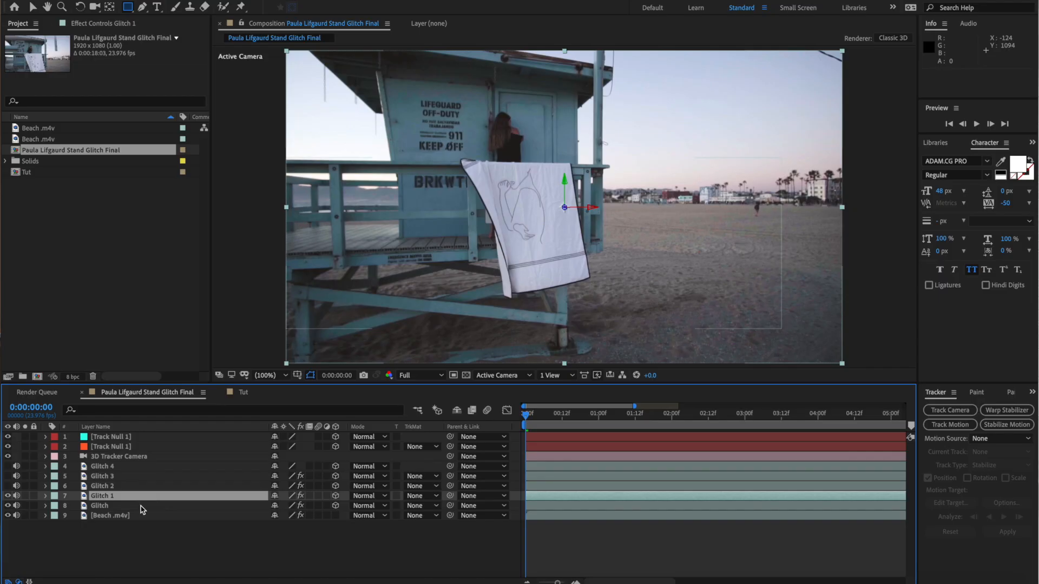
{"action": "key", "text": "p"}
{"action": "left_click", "coordinate": [317, 505]}
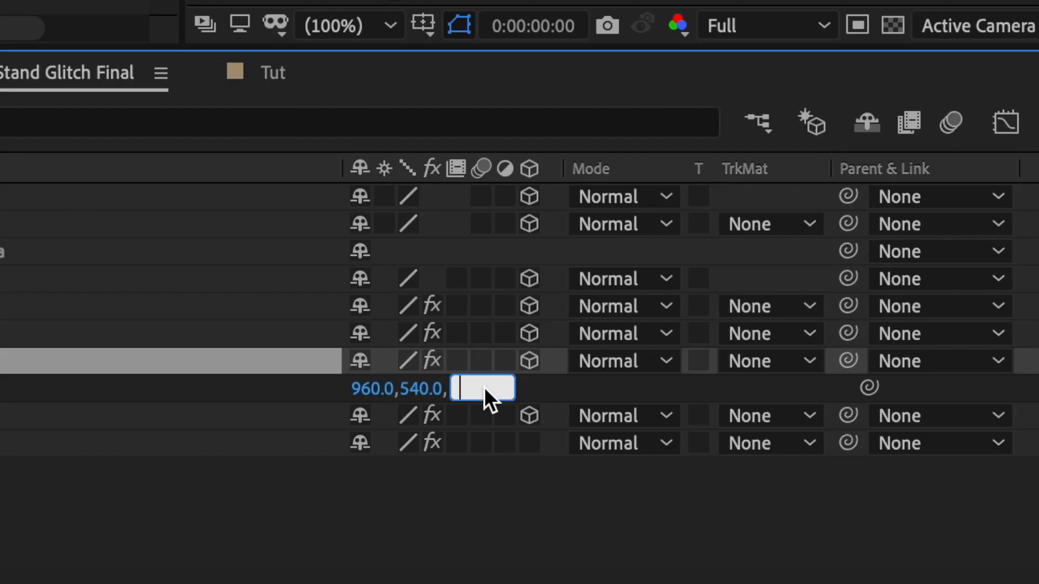
{"action": "type", "text": "1000"}
{"action": "key", "text": "Return"}
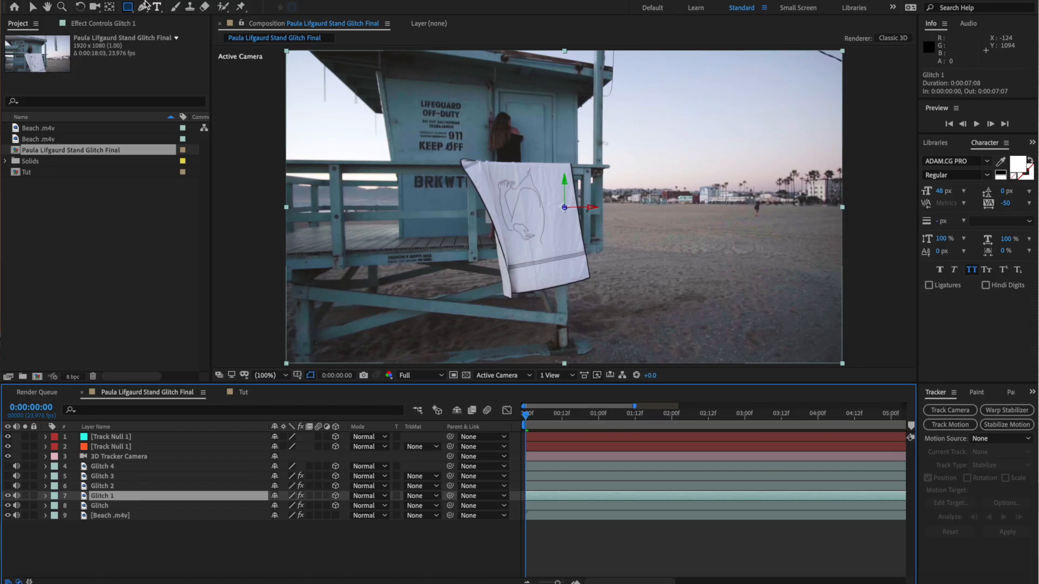
Mask Glitch 1 with a narrow vertical rectangle over the tower's upper post and a strip about 478 by 22 px along the lower beam
{"action": "left_click", "coordinate": [595, 50]}
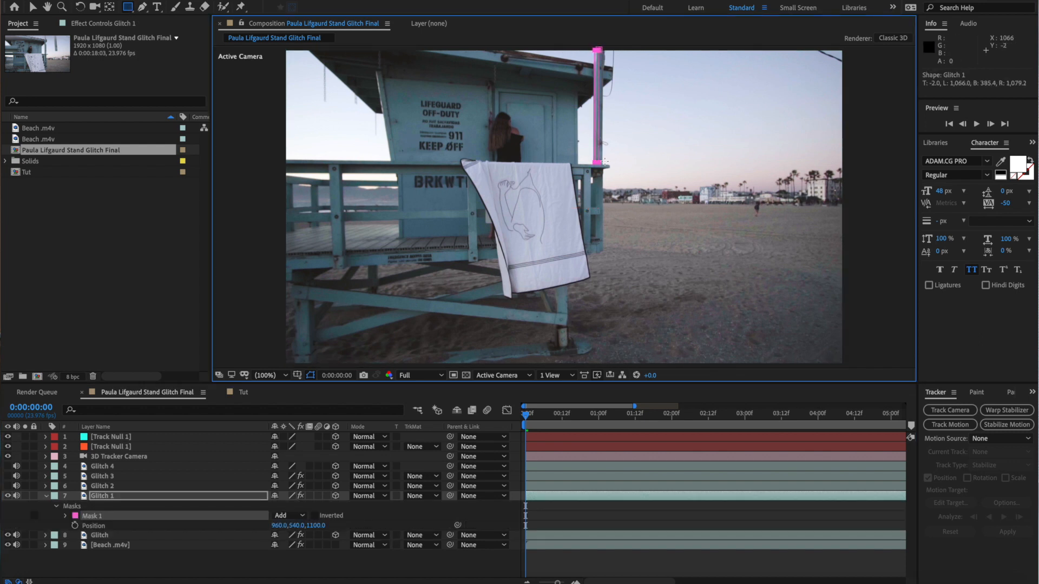
{"action": "left_click_drag", "start_coordinate": [599, 162], "coordinate": [604, 165]}
{"action": "left_click_drag", "start_coordinate": [351, 292], "coordinate": [449, 293]}
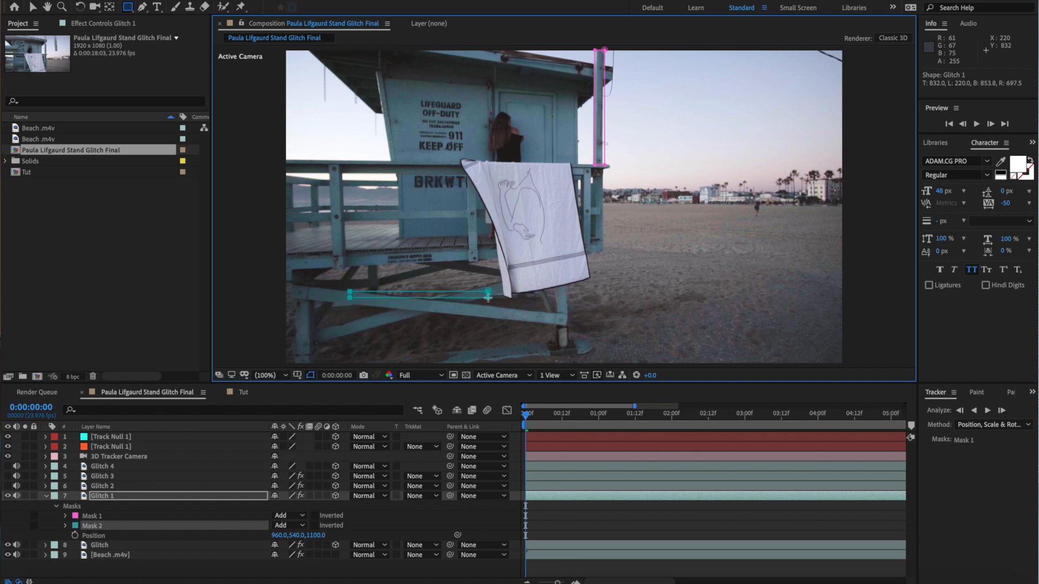
{"action": "left_click", "coordinate": [102, 526]}
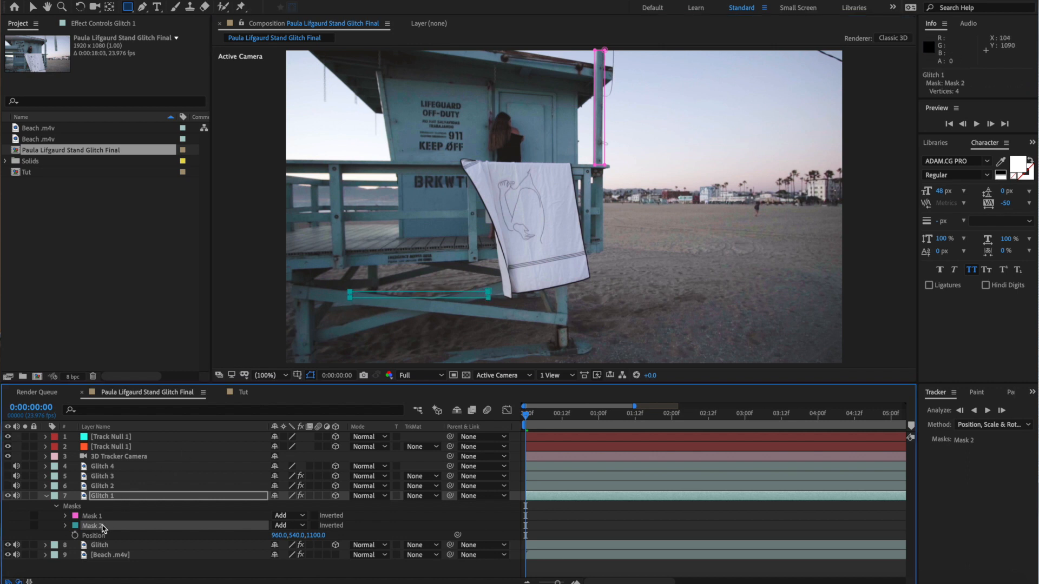
Duplicate the lower beam strip mask on Glitch 1 twice, stack the copies below it, and preview the composition
{"action": "key", "text": "ctrl+d"}
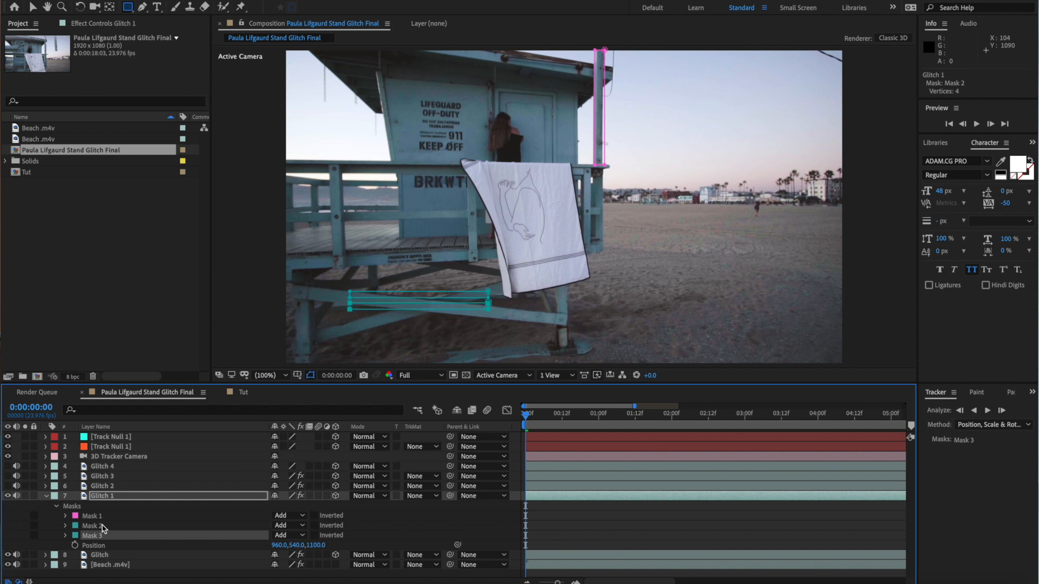
{"action": "key", "text": "ctrl+d"}
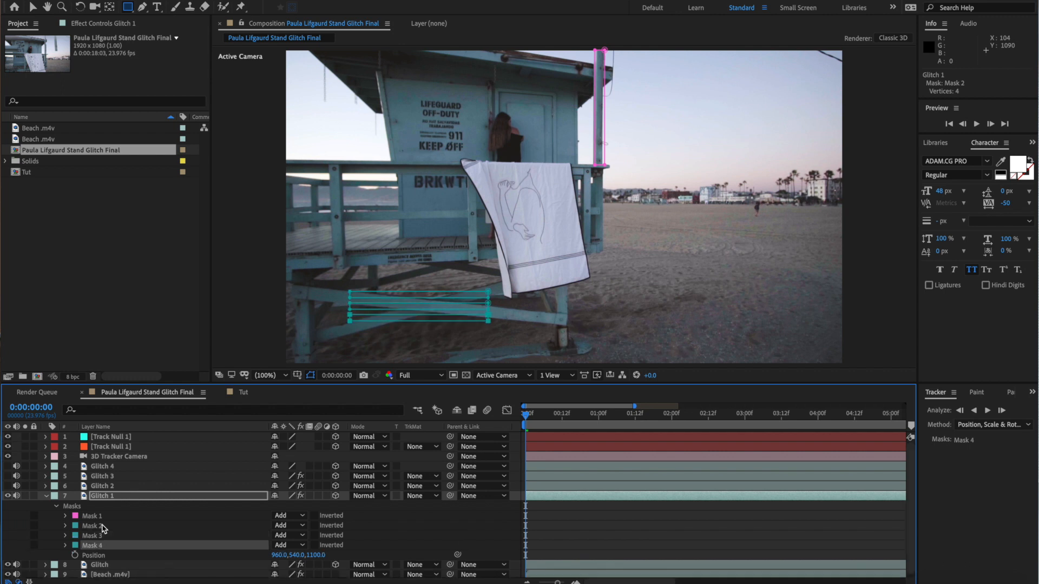
{"action": "left_click", "coordinate": [46, 497]}
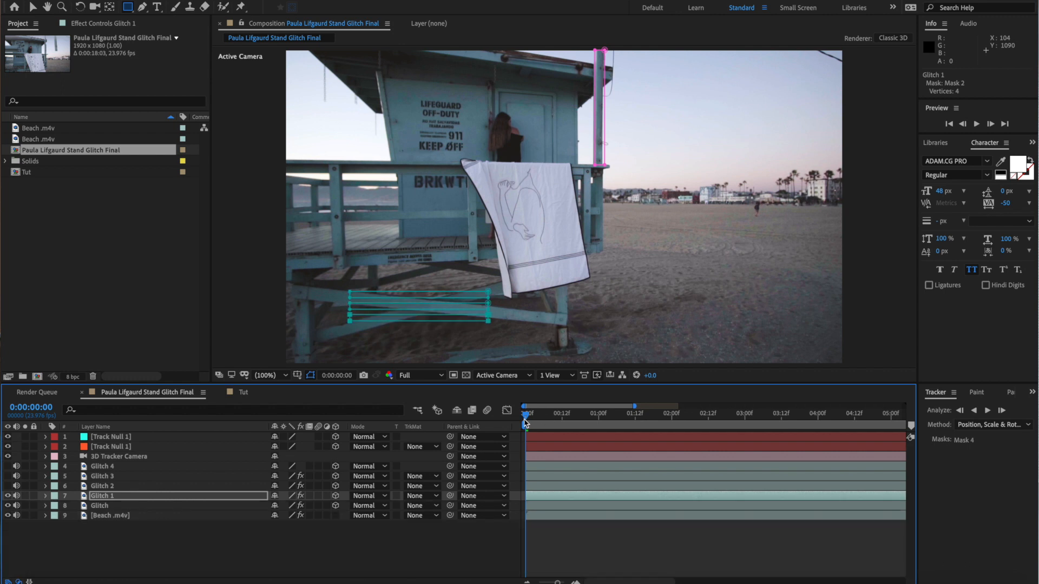
{"action": "key", "text": "space"}
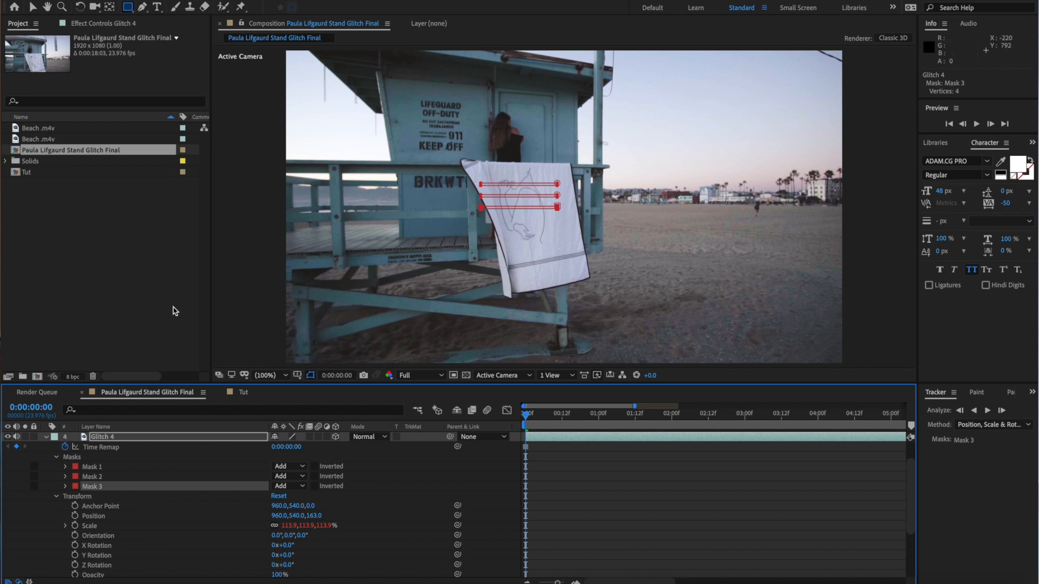
Enable motion blur for the Glitch layer and Glitch 1 to 4, and preview the composition
{"action": "left_click", "coordinate": [46, 437]}
{"action": "key", "text": "space"}
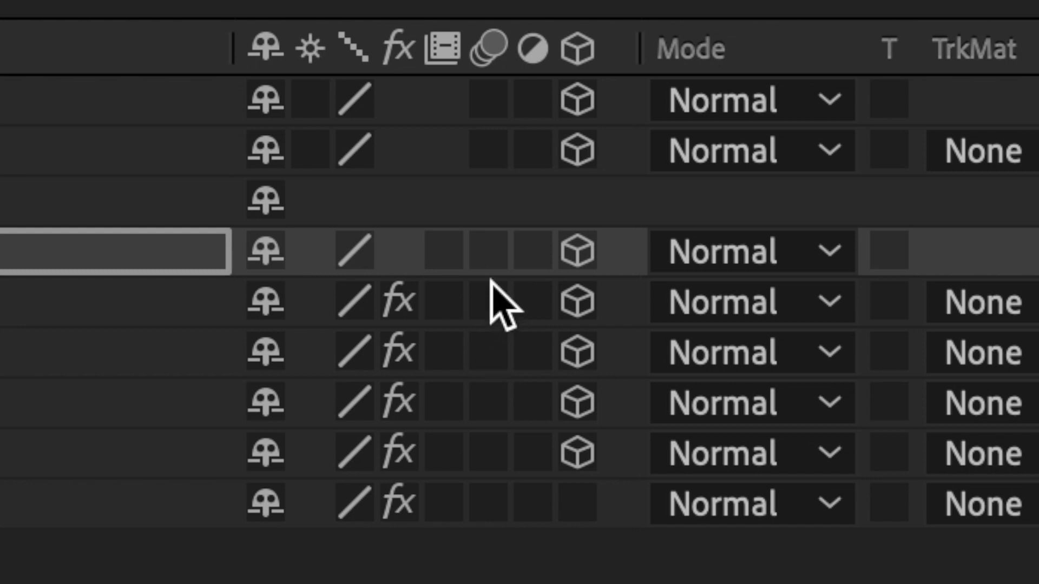
{"action": "left_click_drag", "start_coordinate": [489, 252], "coordinate": [490, 451]}
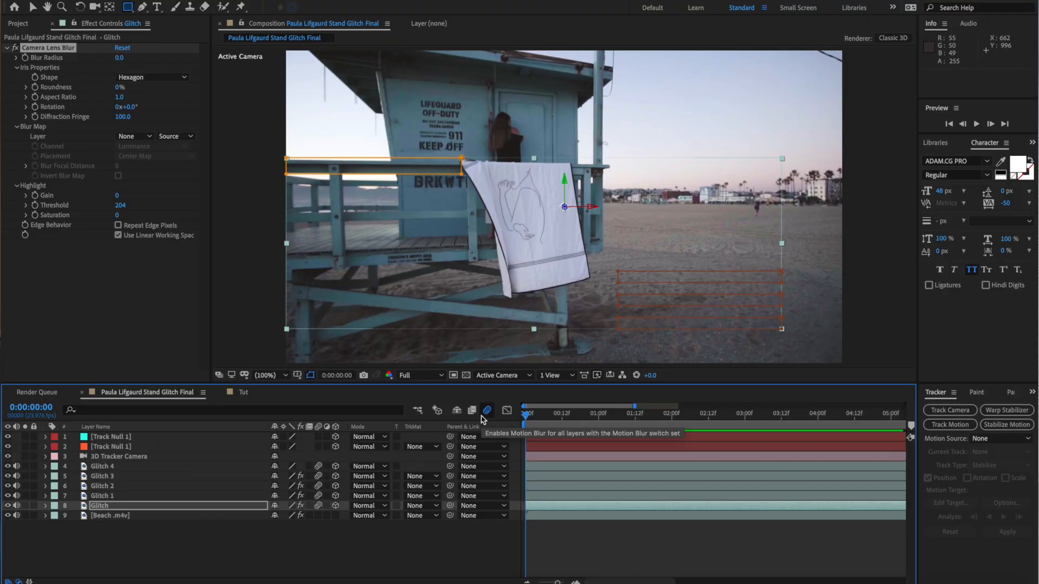
{"action": "key", "text": "space"}
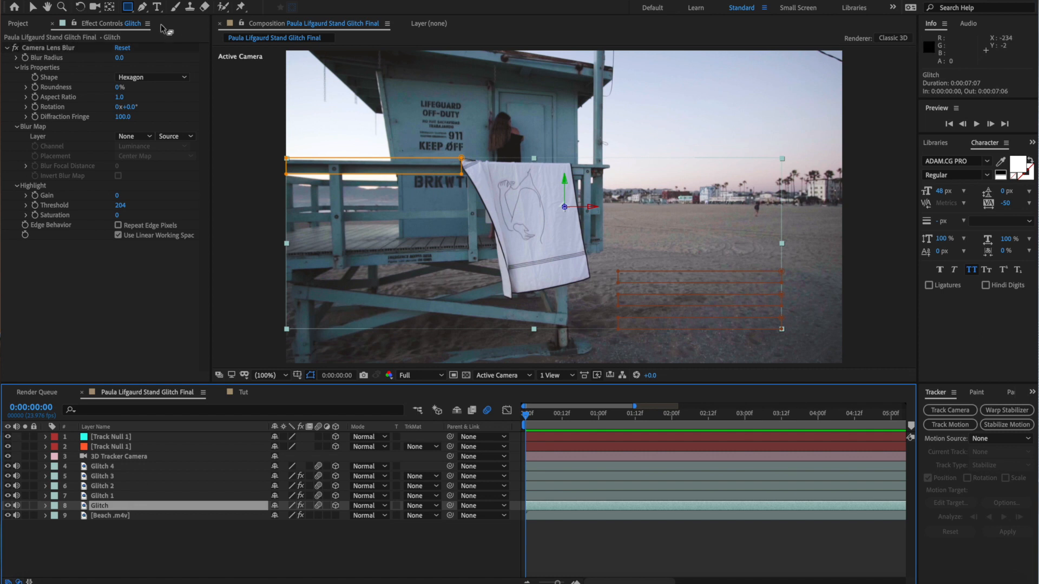
Remove the Camera Lens Blur from the Glitch layer and apply a fresh Camera Lens Blur effect
{"action": "left_click", "coordinate": [162, 28]}
{"action": "key", "text": "Delete"}
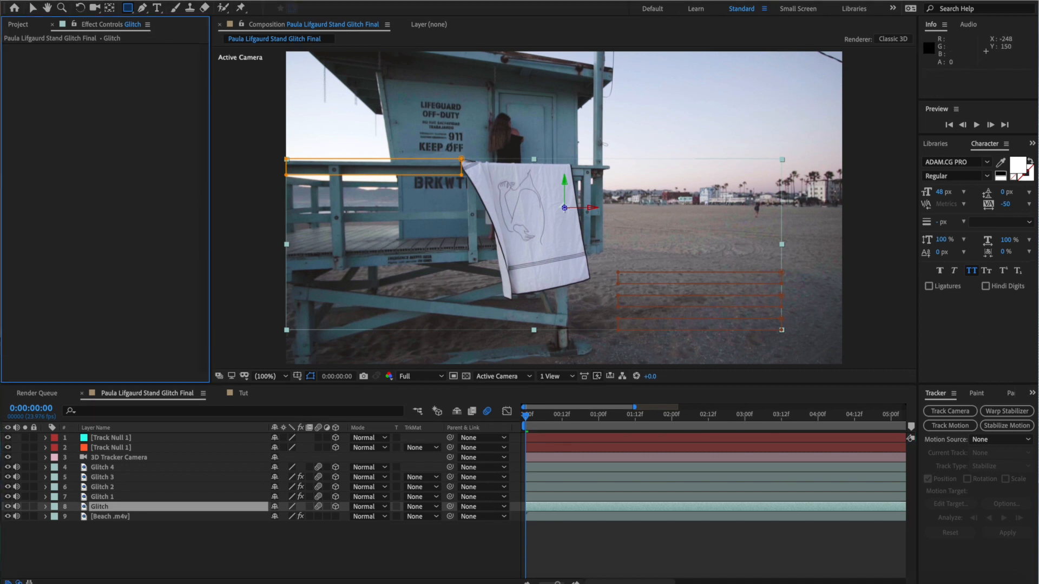
{"action": "left_click", "coordinate": [243, 5]}
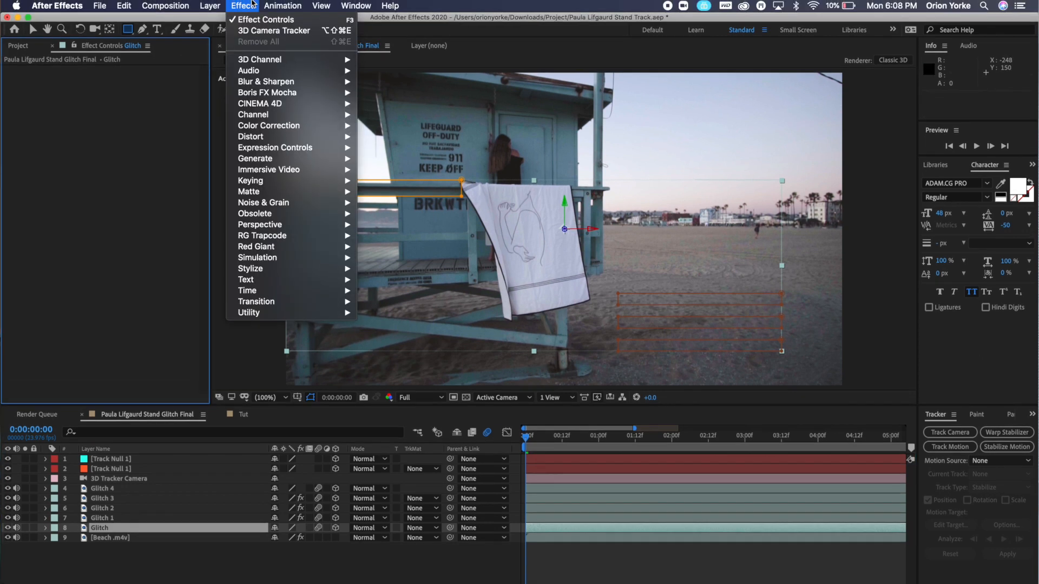
{"action": "mouse_move", "coordinate": [348, 82]}
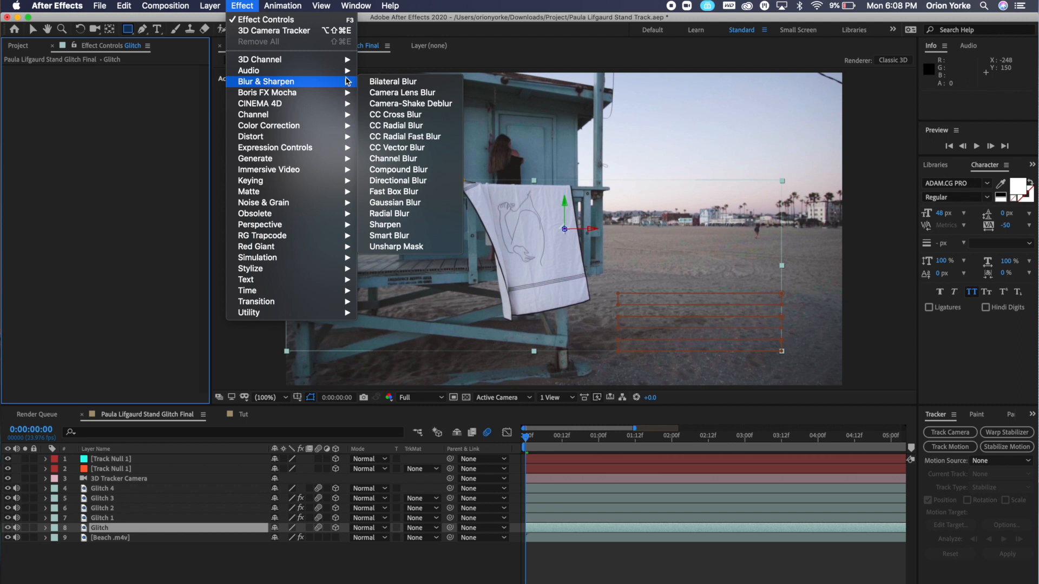
{"action": "left_click", "coordinate": [415, 92]}
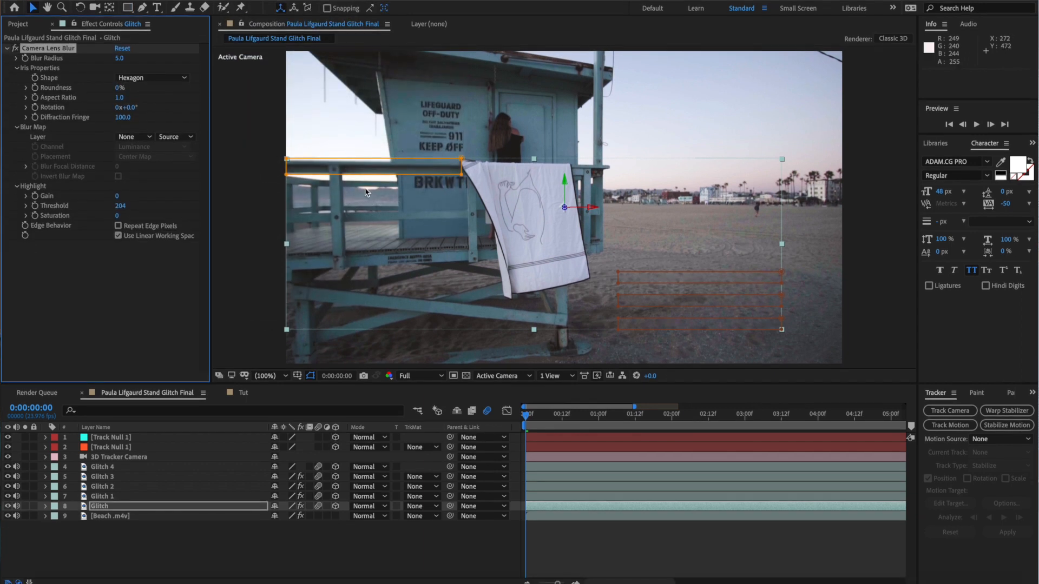
Keyframe the Glitch layer's Blur Radius at 0 on 0:00:00:16, change the radius at 0:00:02:05, and preview the blur
{"action": "left_click_drag", "start_coordinate": [526, 426], "coordinate": [574, 425]}
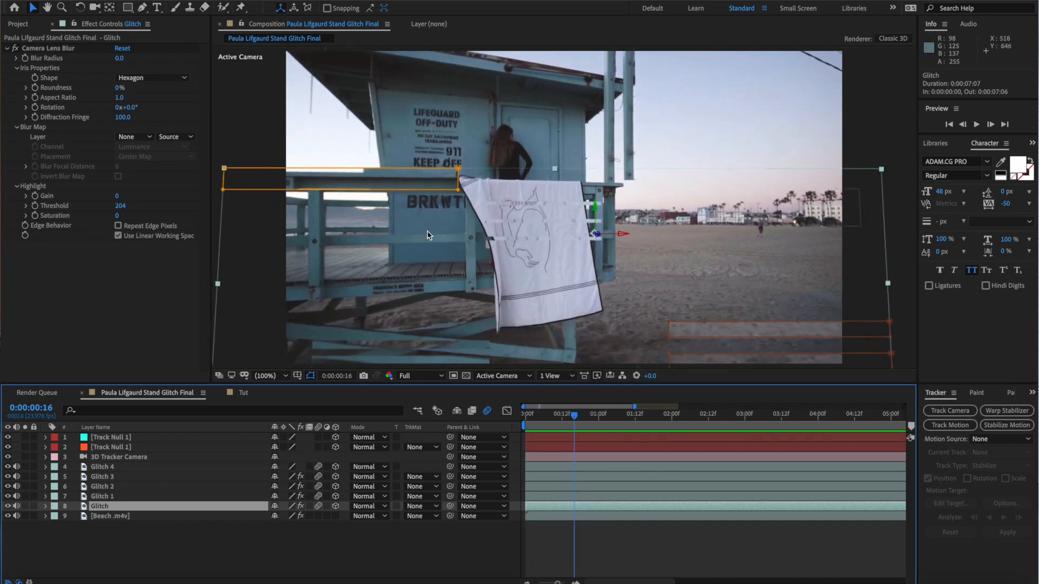
{"action": "left_click", "coordinate": [24, 61]}
{"action": "left_click_drag", "start_coordinate": [573, 415], "coordinate": [689, 435]}
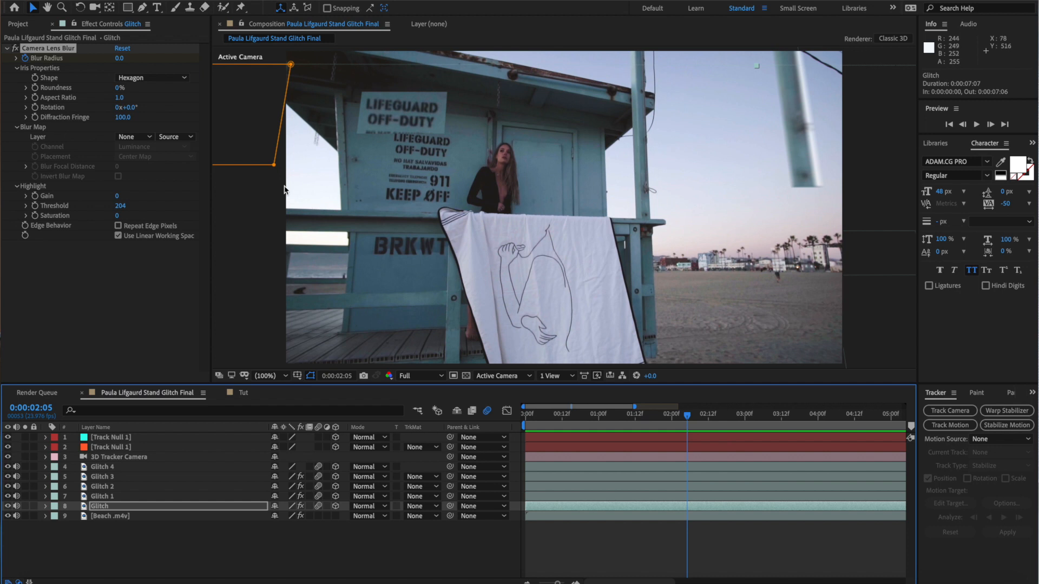
{"action": "left_click", "coordinate": [121, 59]}
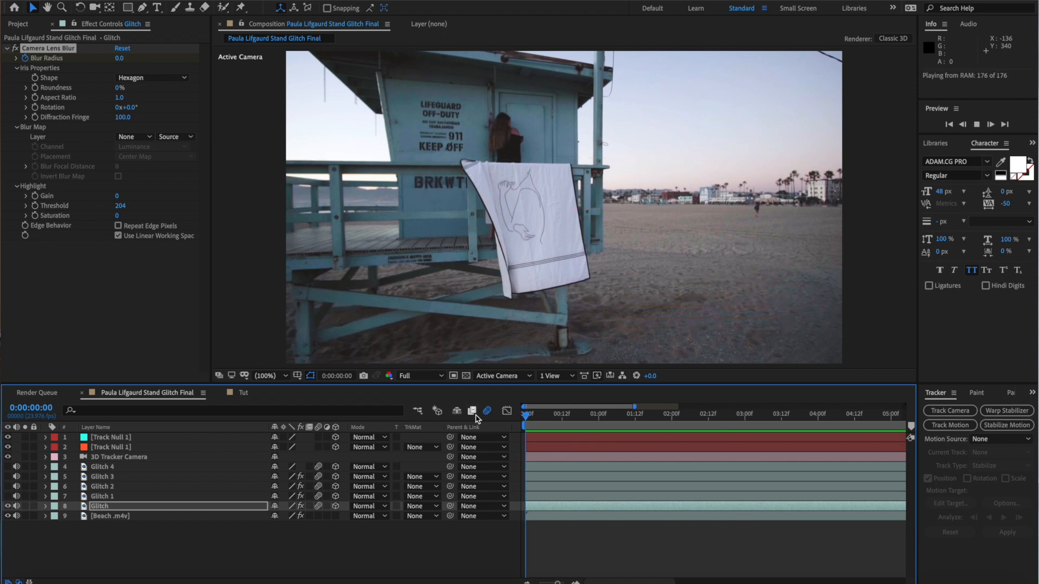
{"action": "key", "text": "space"}
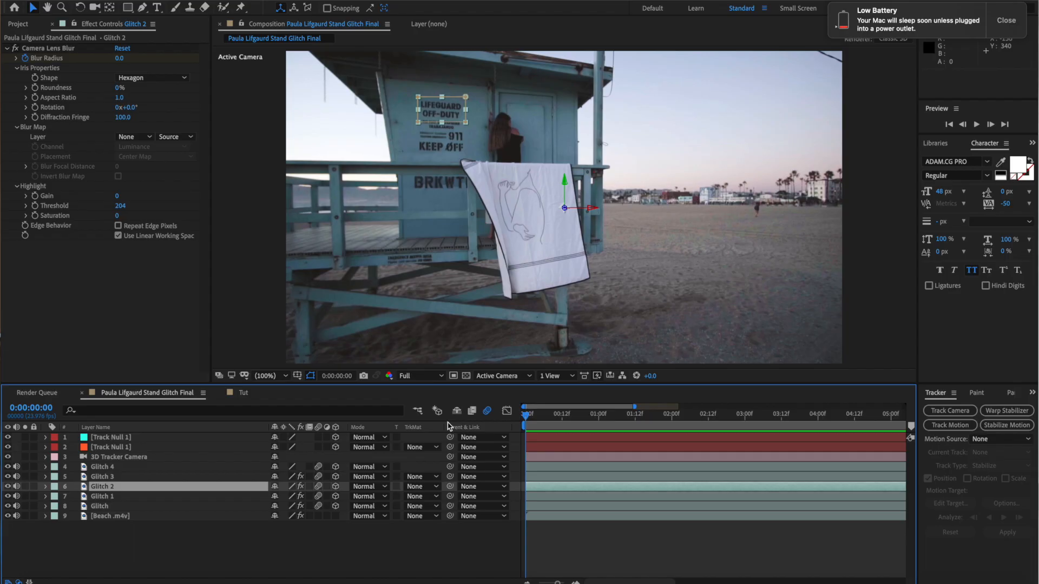
{"action": "key", "text": "space"}
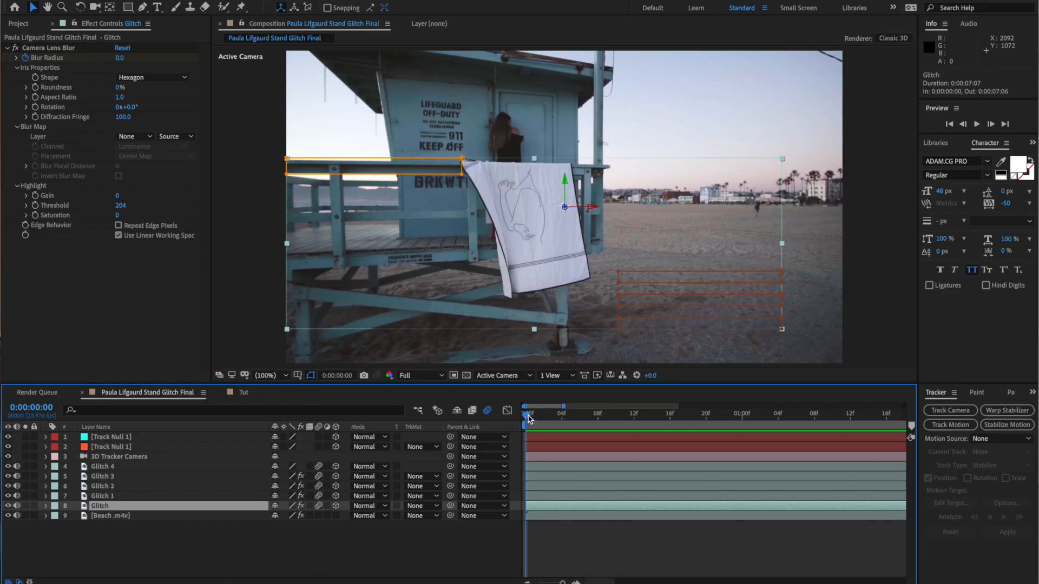
Split the Glitch layer into one-frame pieces with cuts at 0:00:00:01, 0:00:00:02, 0:00:00:03 and 0:00:00:04
{"action": "left_click_drag", "start_coordinate": [531, 418], "coordinate": [518, 418]}
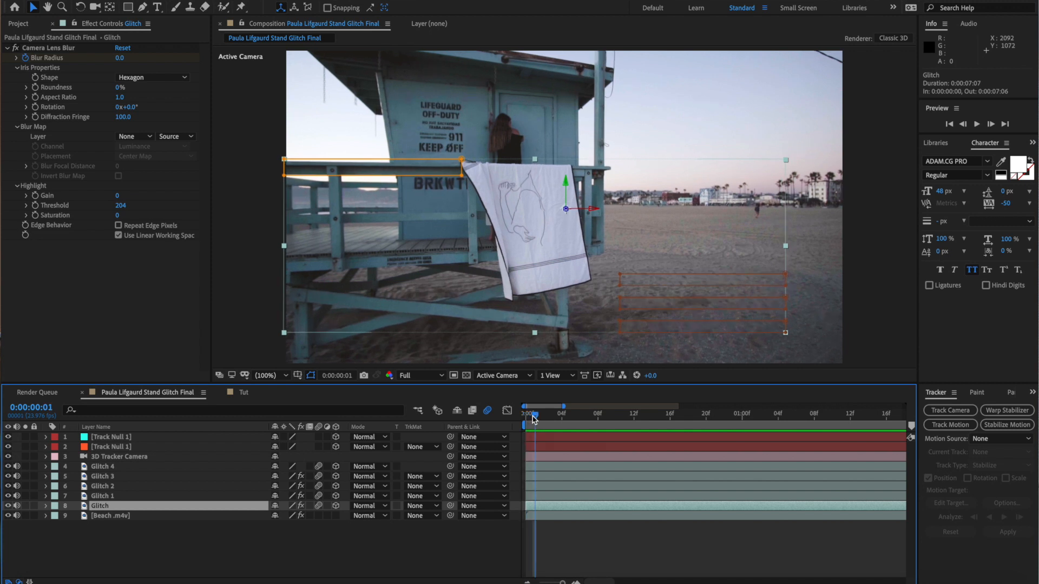
{"action": "key", "text": "ctrl+shift+d"}
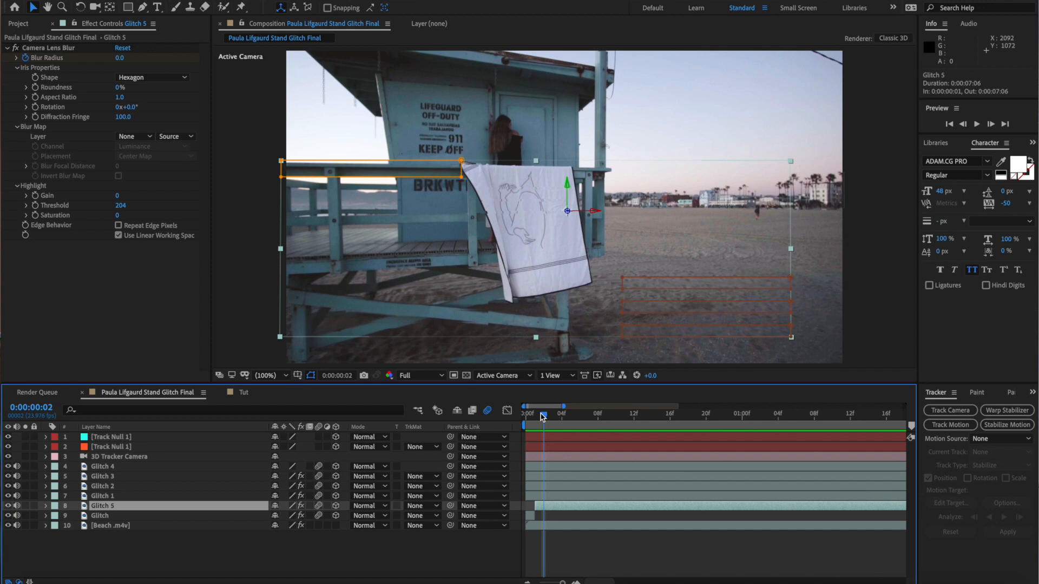
{"action": "key", "text": "ctrl+shift+d"}
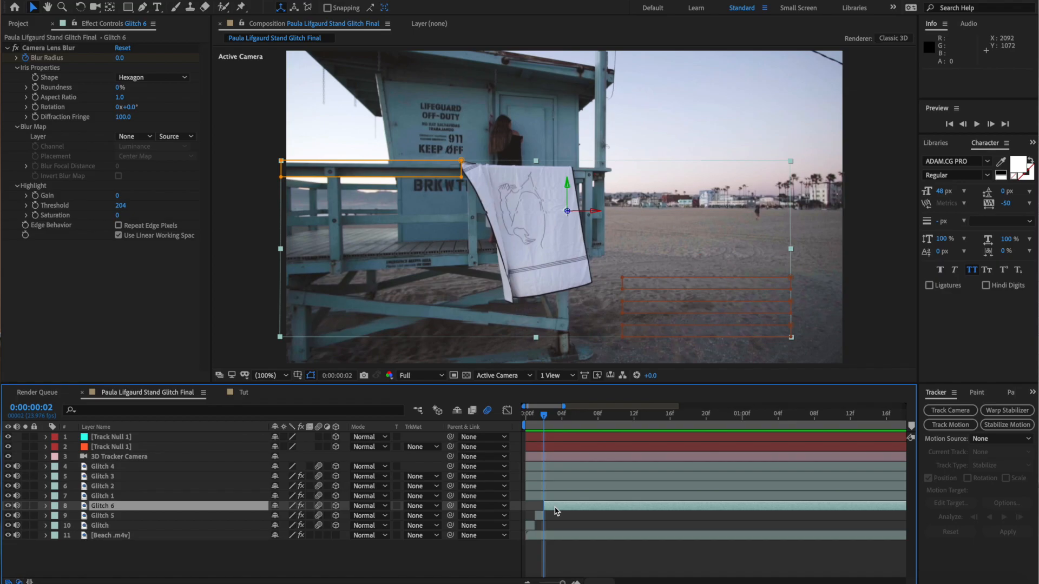
{"action": "left_click_drag", "start_coordinate": [542, 416], "coordinate": [553, 421]}
{"action": "key", "text": "ctrl+shift+d"}
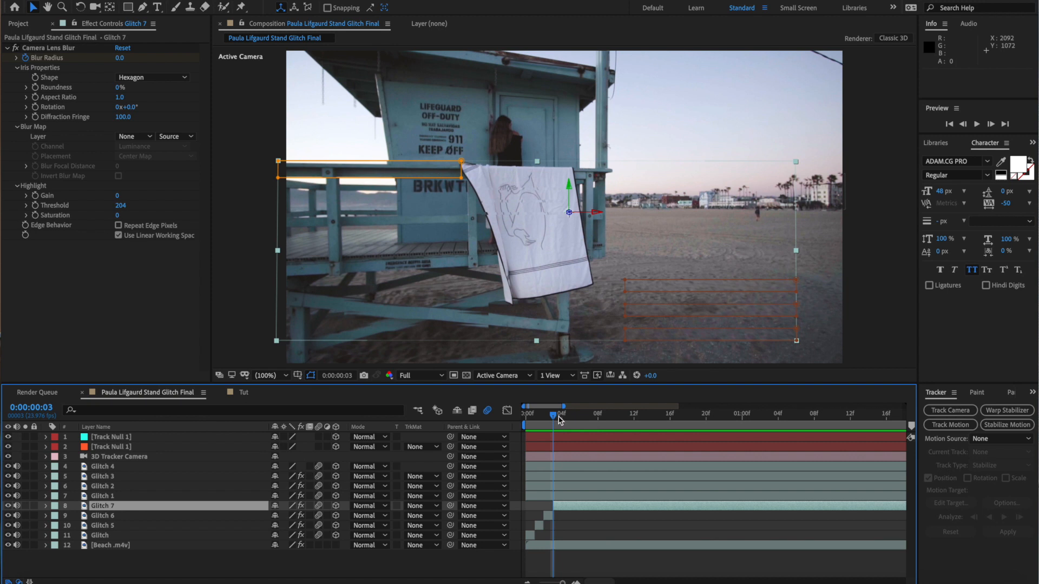
{"action": "left_click_drag", "start_coordinate": [559, 419], "coordinate": [562, 421]}
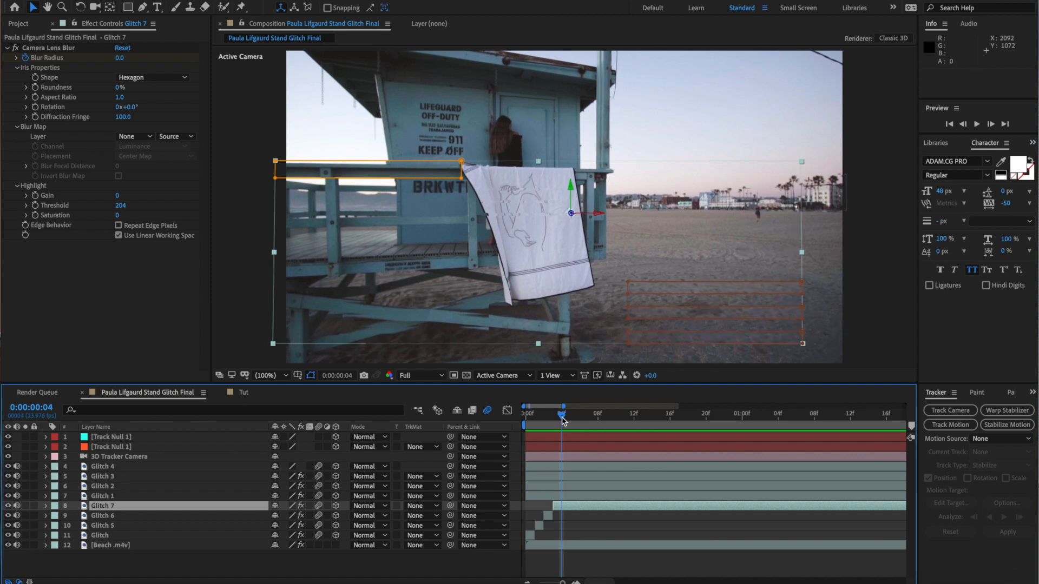
{"action": "key", "text": "ctrl+shift+d"}
Delete the alternate one-frame pieces Glitch 5 and Glitch 7, and preview the flicker from the start
{"action": "left_click", "coordinate": [539, 535]}
{"action": "left_click", "coordinate": [557, 516]}
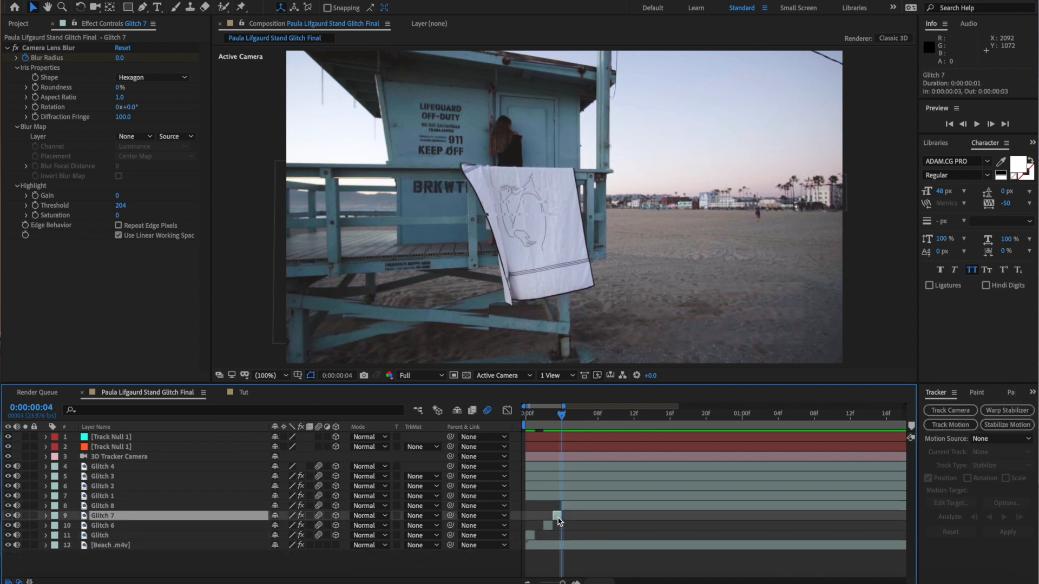
{"action": "key", "text": "Delete"}
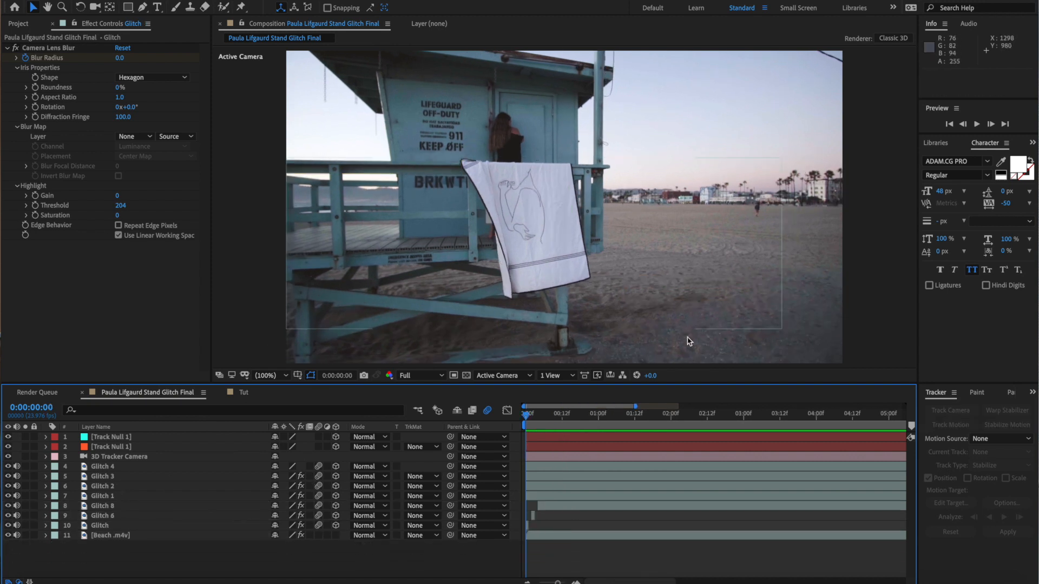
{"action": "key", "text": "space"}
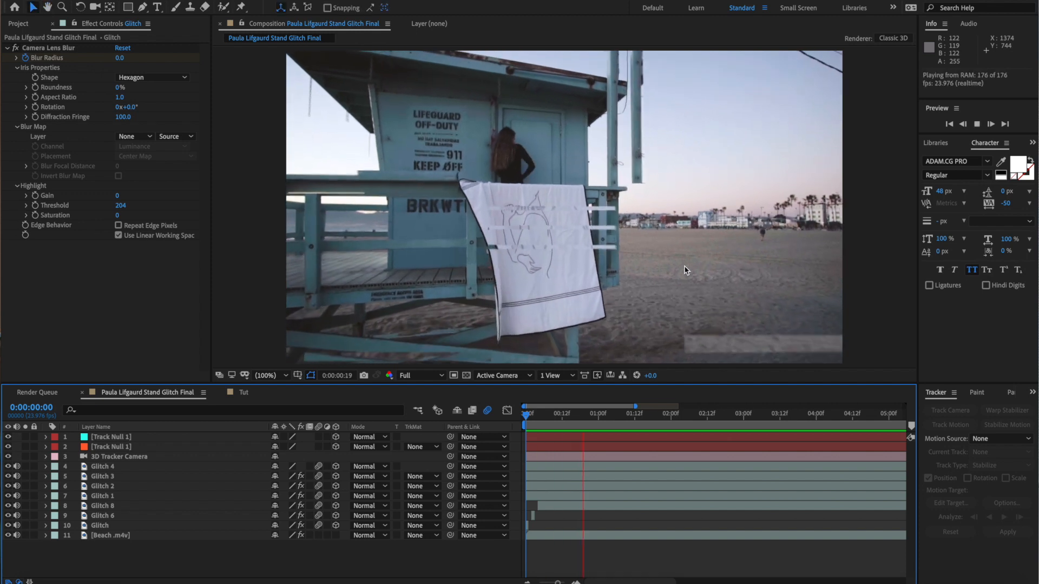